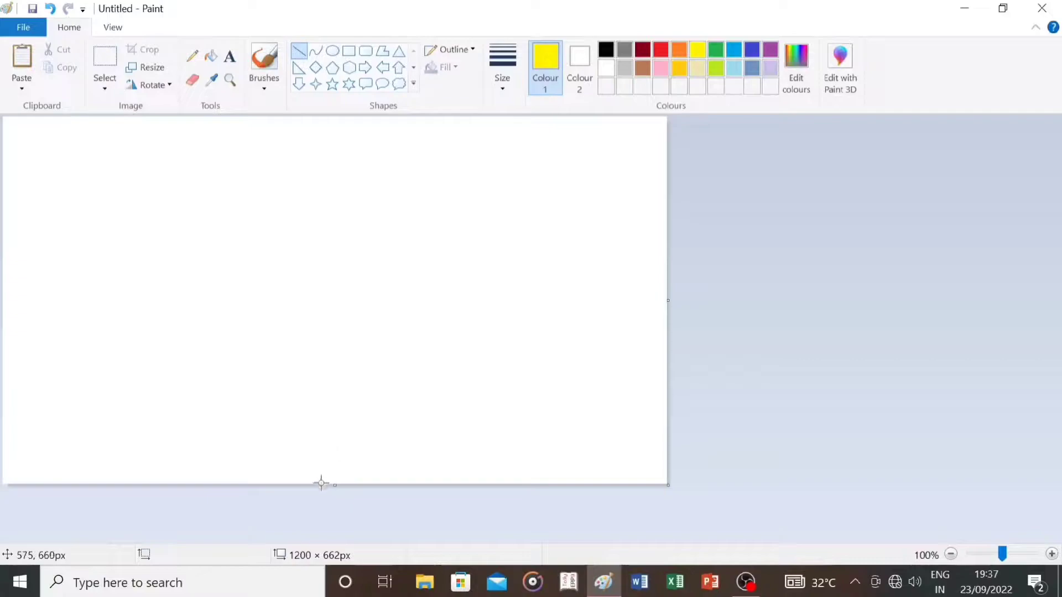
- Draw a yellow diagonal line from the canvas's bottom middle to its right edge and fill the lower-right corner yellow
{"action": "left_click_drag", "start_coordinate": [321, 484], "coordinate": [687, 305]}
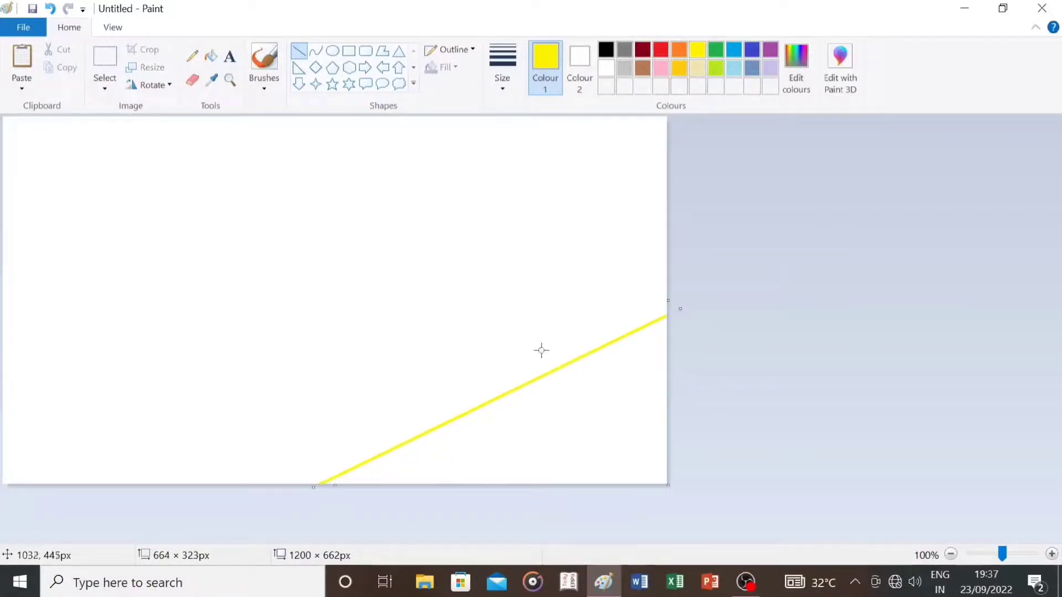
{"action": "left_click", "coordinate": [211, 56]}
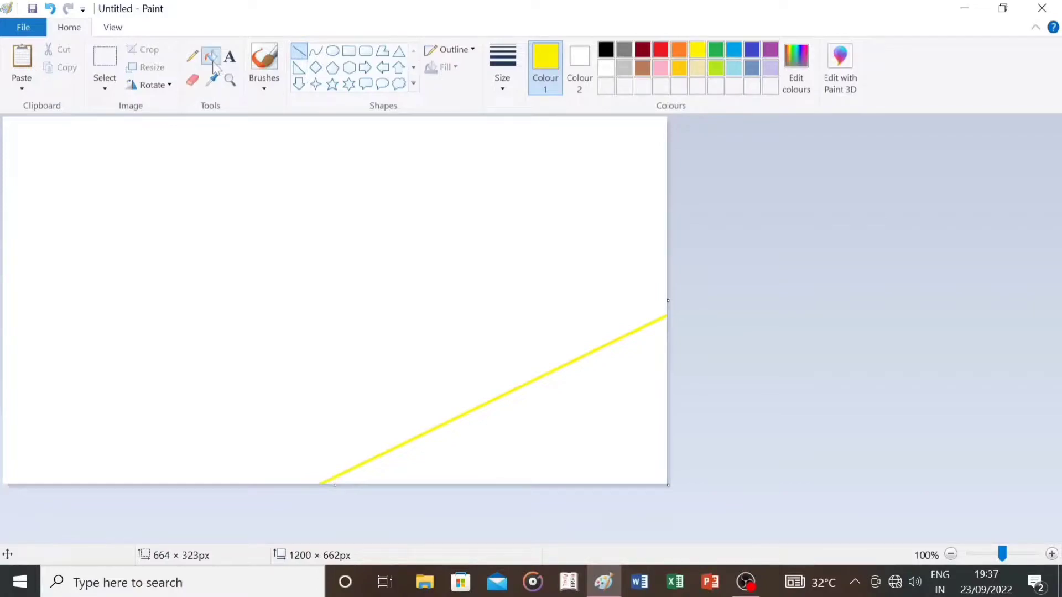
{"action": "left_click", "coordinate": [604, 384]}
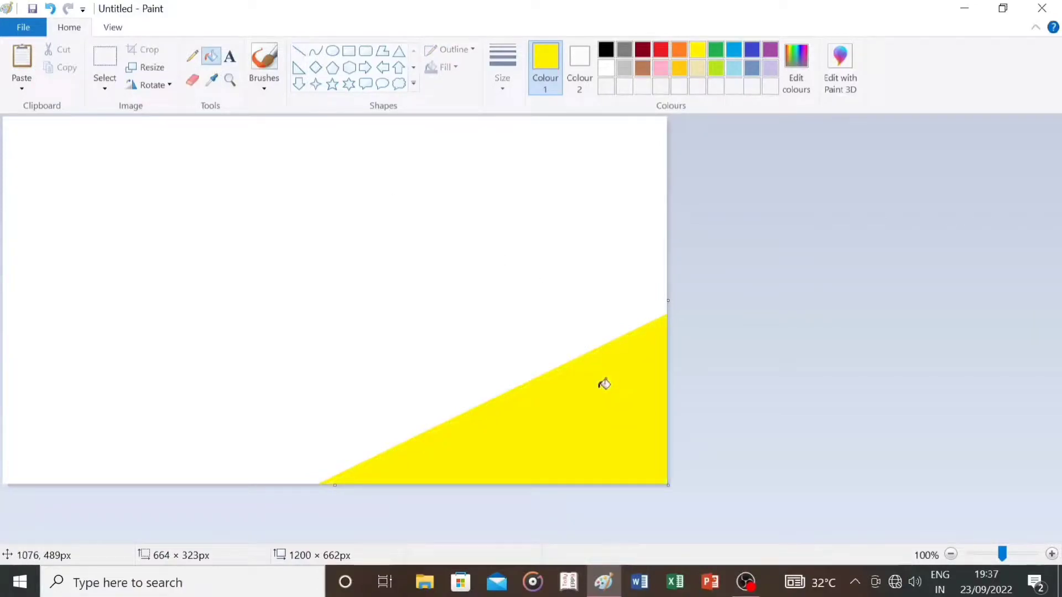
- Draw an orange diagonal line parallel to the yellow area's edge and fill the band between them orange
{"action": "left_click", "coordinate": [679, 56]}
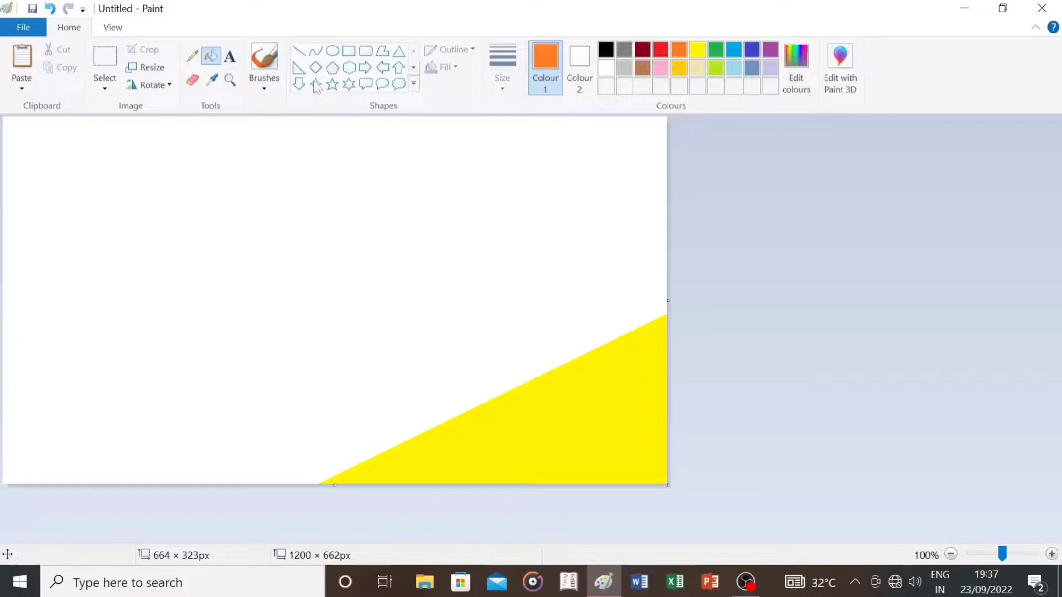
{"action": "left_click", "coordinate": [299, 51]}
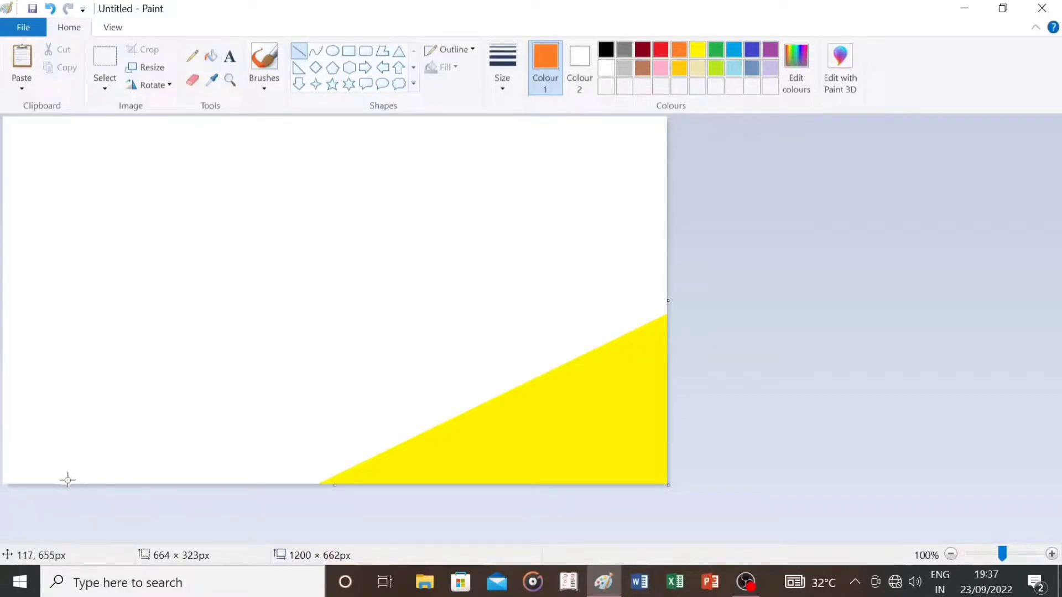
{"action": "left_click_drag", "start_coordinate": [66, 483], "coordinate": [715, 148]}
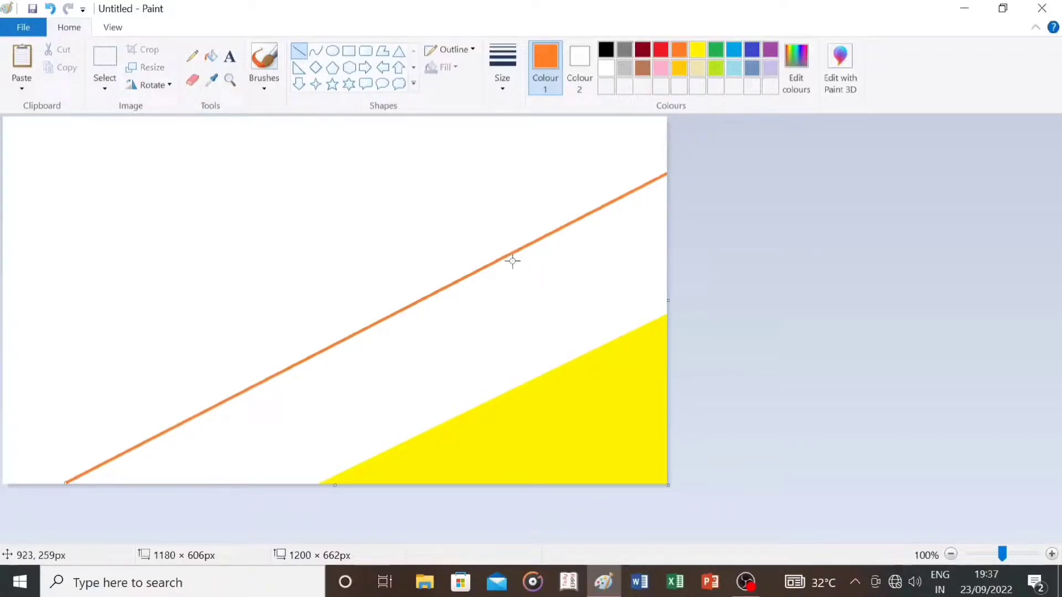
{"action": "left_click_drag", "start_coordinate": [501, 262], "coordinate": [512, 281]}
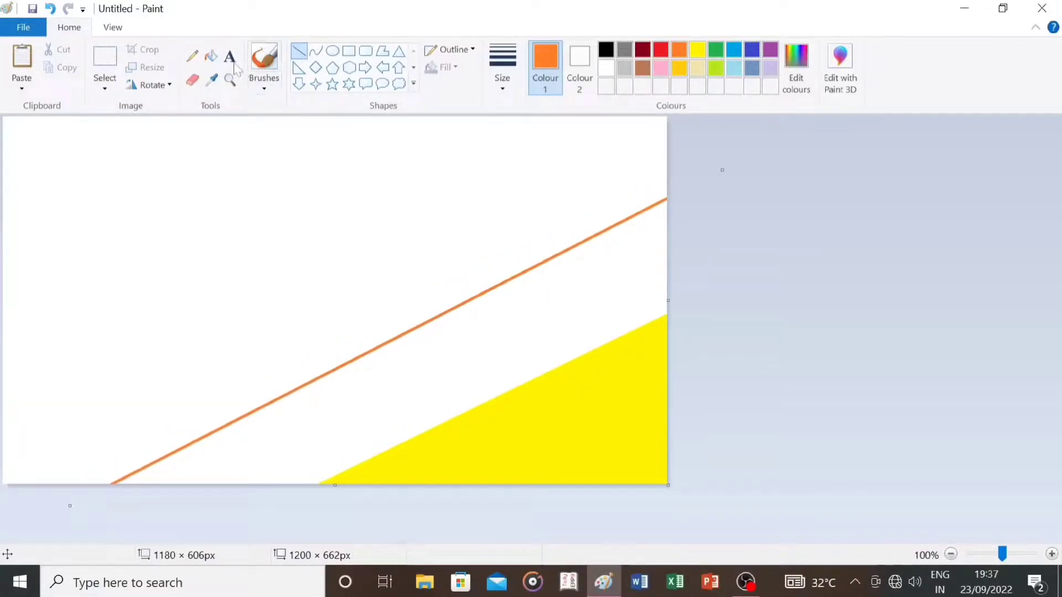
{"action": "left_click", "coordinate": [213, 61]}
{"action": "left_click", "coordinate": [534, 331]}
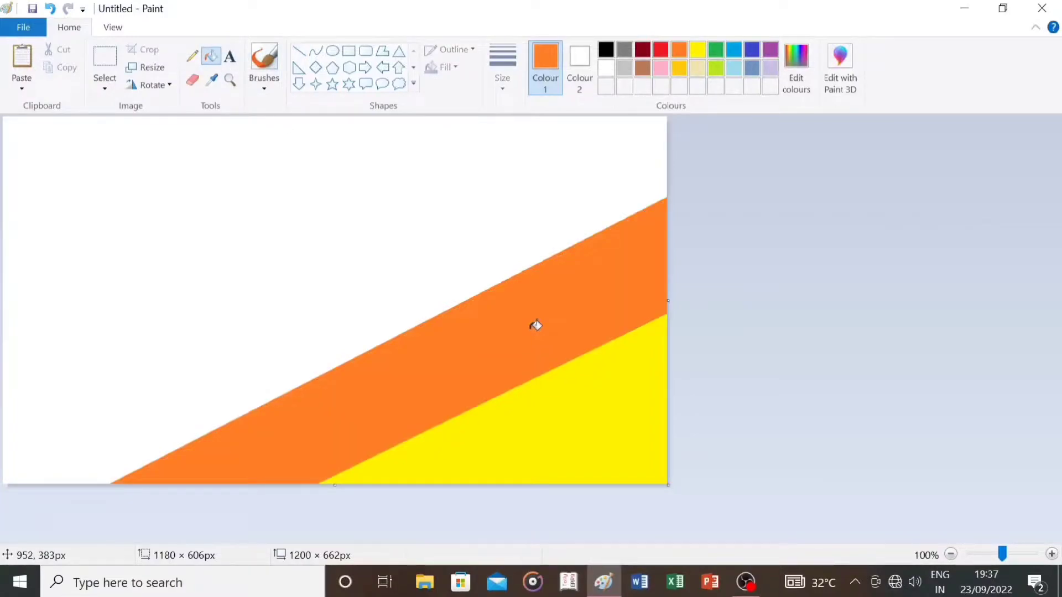
- Add a parallel diagonal line above the orange band, fill the new band red, and fill the remaining upper-left area turquoise blue
{"action": "left_click", "coordinate": [299, 54]}
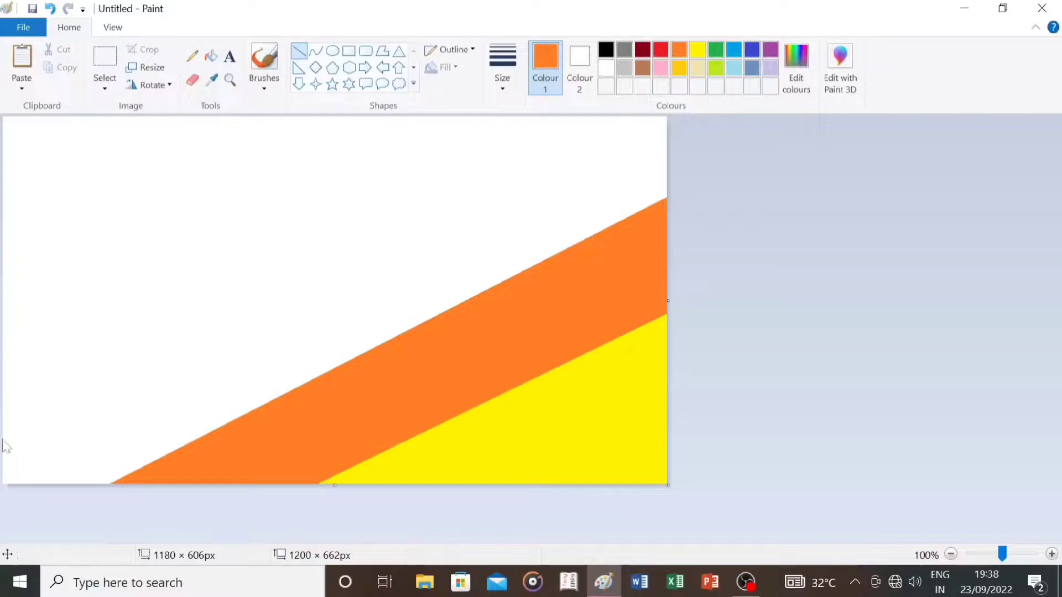
{"action": "mouse_move", "coordinate": [5, 427]}
{"action": "left_mouse_down"}
{"action": "mouse_move", "coordinate": [211, 304]}
{"action": "mouse_move", "coordinate": [613, 105]}
{"action": "left_mouse_up"}
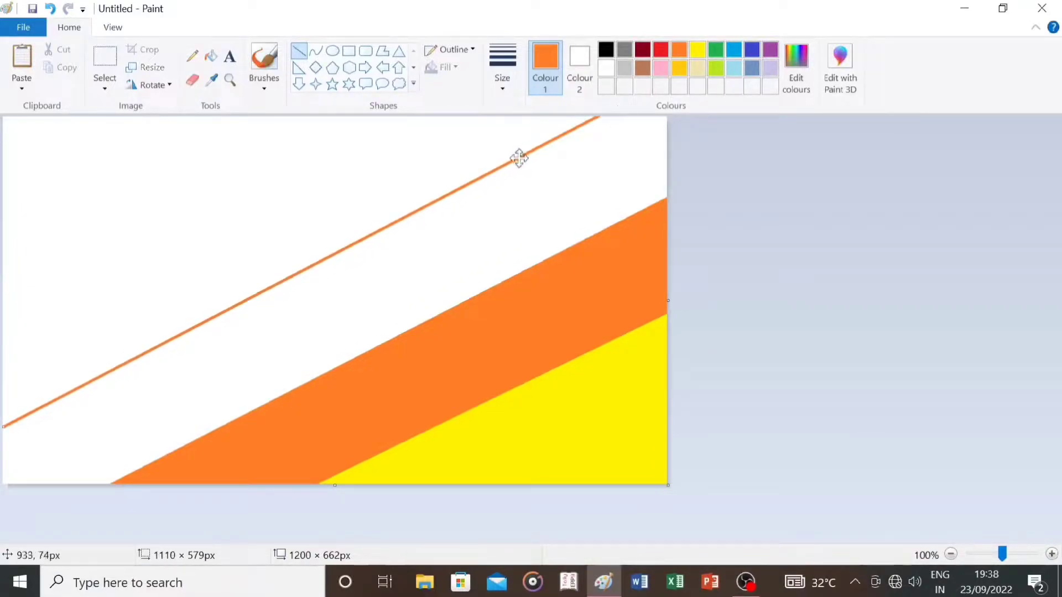
{"action": "left_click_drag", "start_coordinate": [510, 164], "coordinate": [504, 163]}
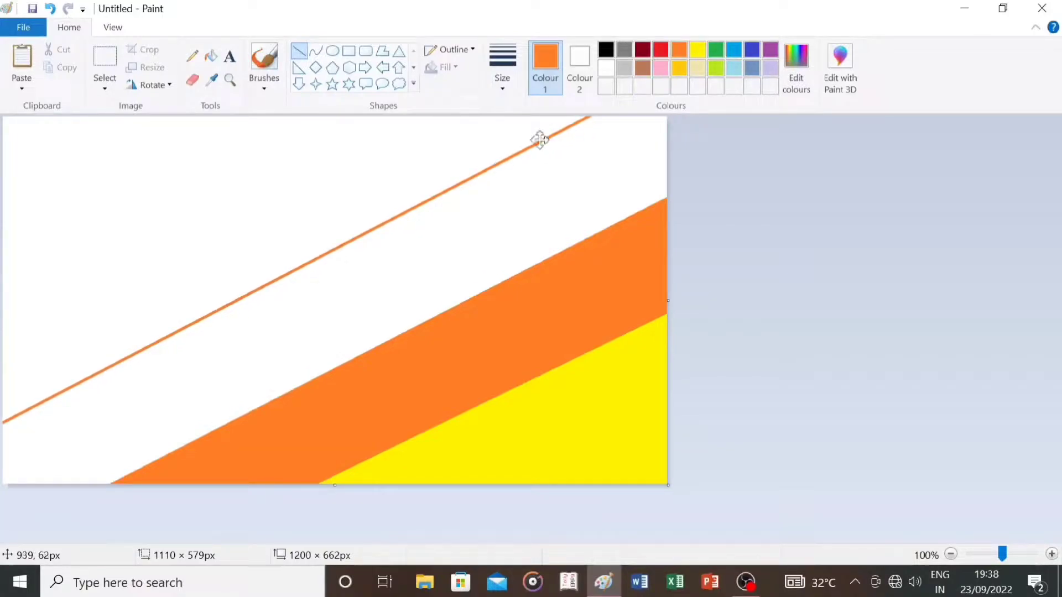
{"action": "left_click", "coordinate": [662, 54]}
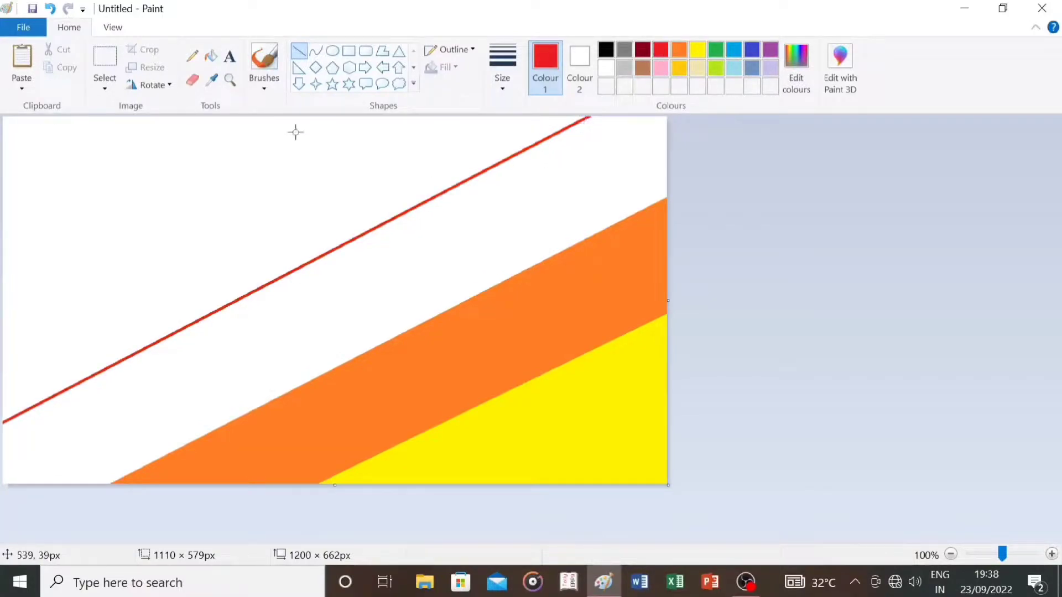
{"action": "left_click", "coordinate": [211, 55]}
{"action": "left_click", "coordinate": [435, 265]}
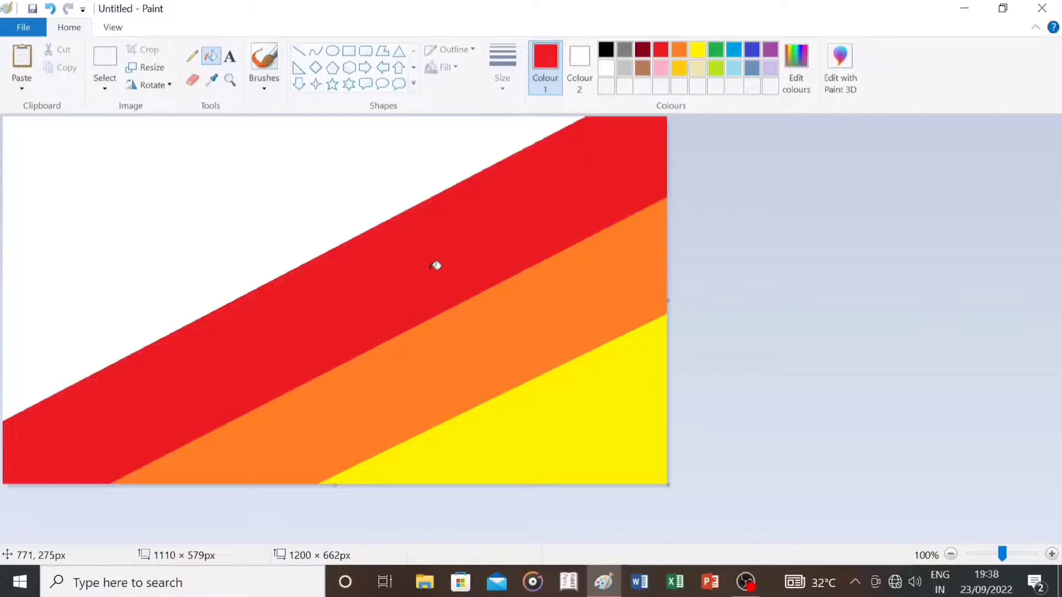
{"action": "left_click", "coordinate": [733, 50]}
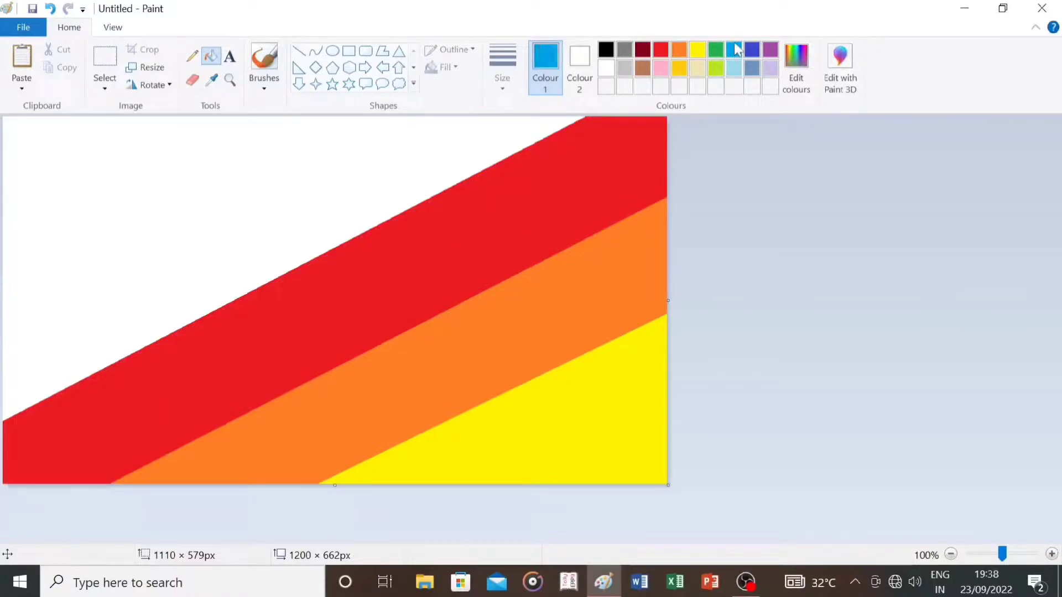
{"action": "left_click", "coordinate": [285, 195]}
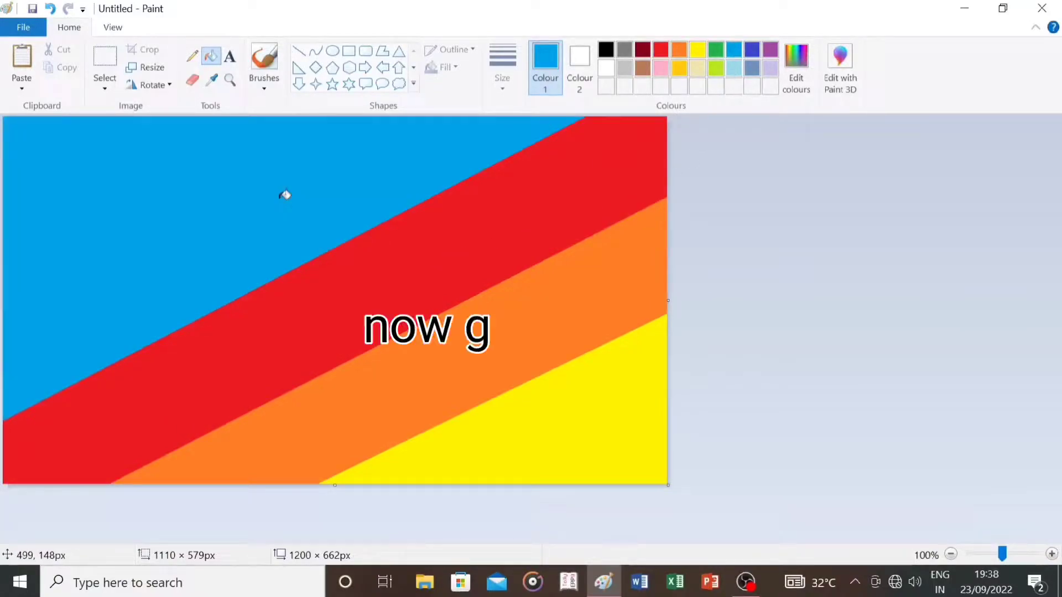
- Resize the image to a horizontal size of 1 pixel without maintaining the aspect ratio
{"action": "left_click", "coordinate": [144, 68]}
{"action": "left_click", "coordinate": [173, 141]}
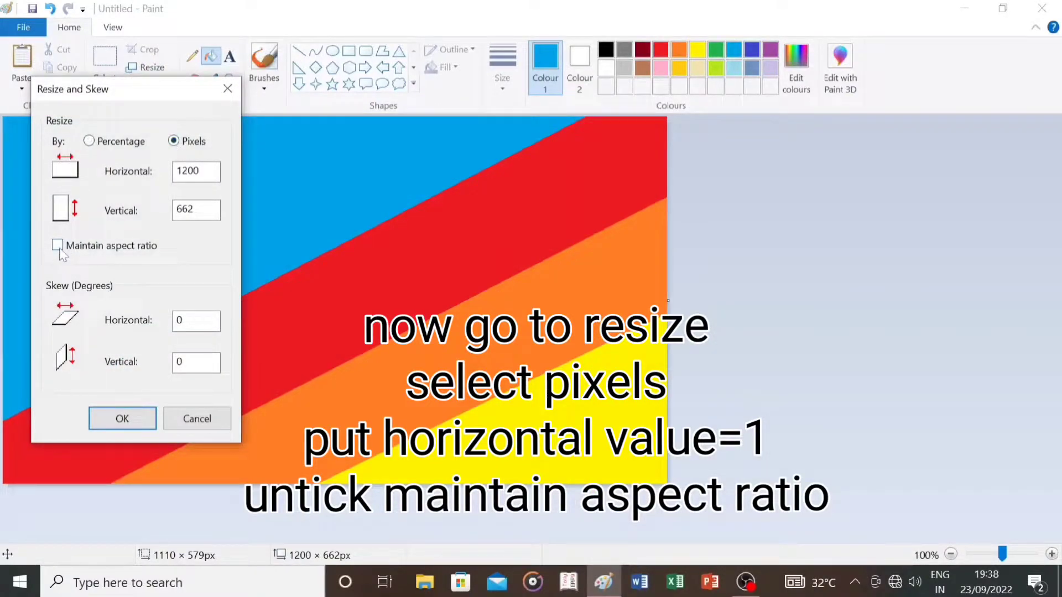
{"action": "left_click_drag", "start_coordinate": [203, 171], "coordinate": [176, 171]}
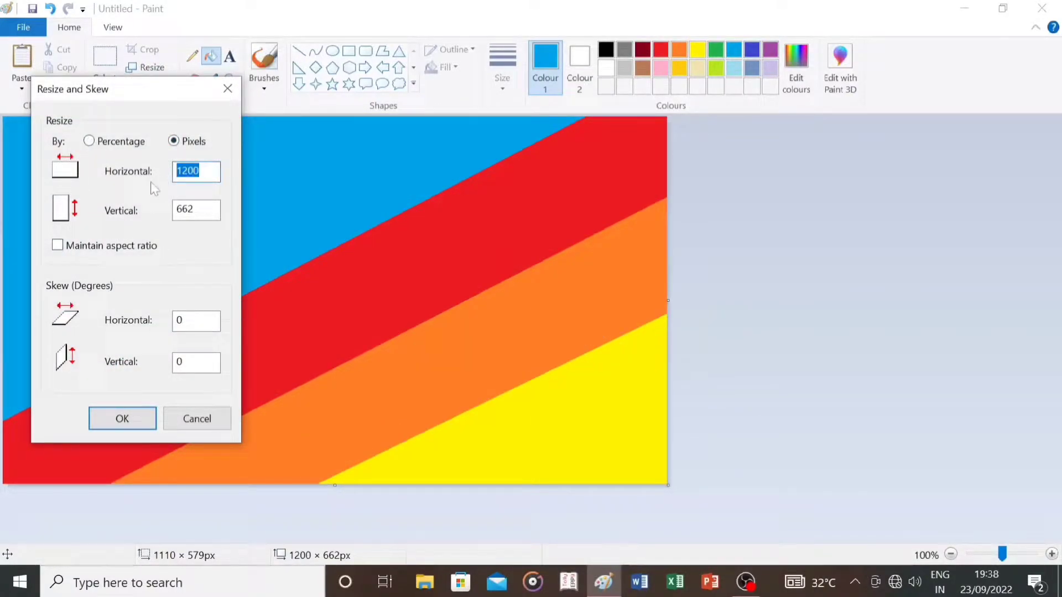
{"action": "type", "text": "1"}
{"action": "key", "text": "Return"}
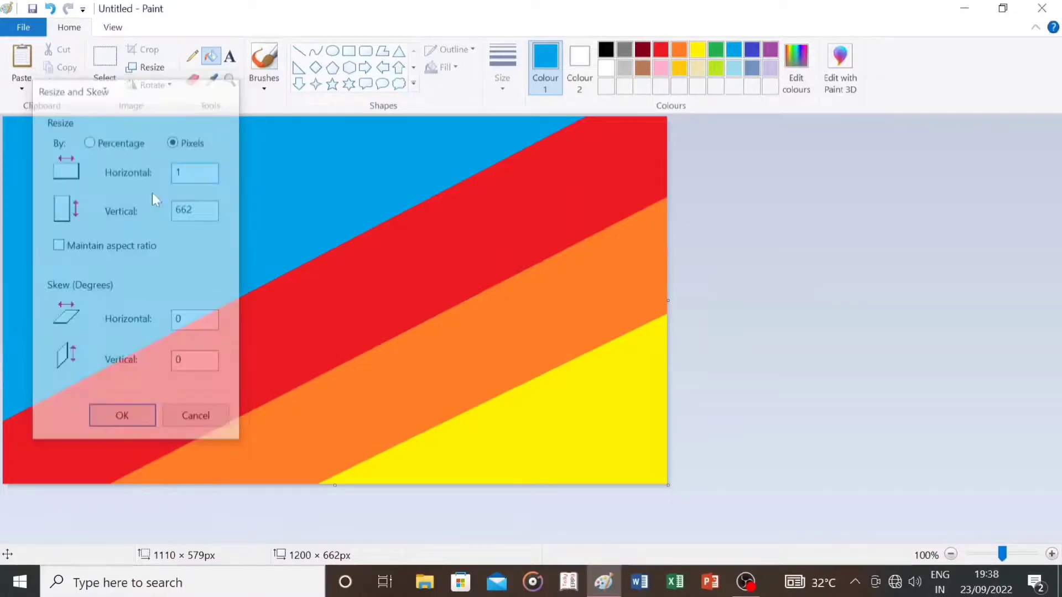
- Resize the image to a horizontal size of 1200 pixels without maintaining the aspect ratio
{"action": "left_click", "coordinate": [148, 72]}
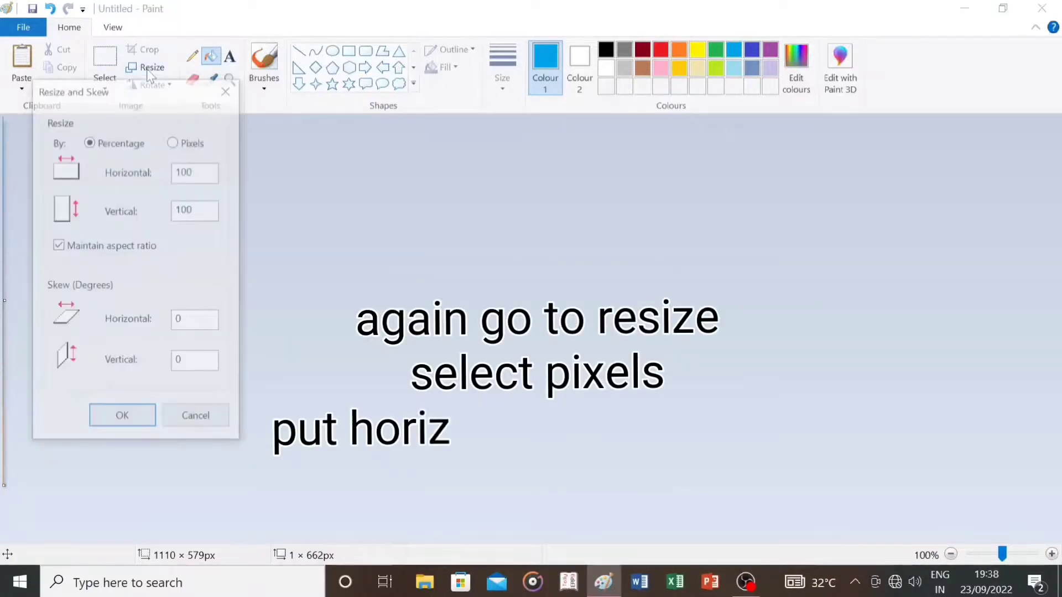
{"action": "left_click", "coordinate": [174, 141]}
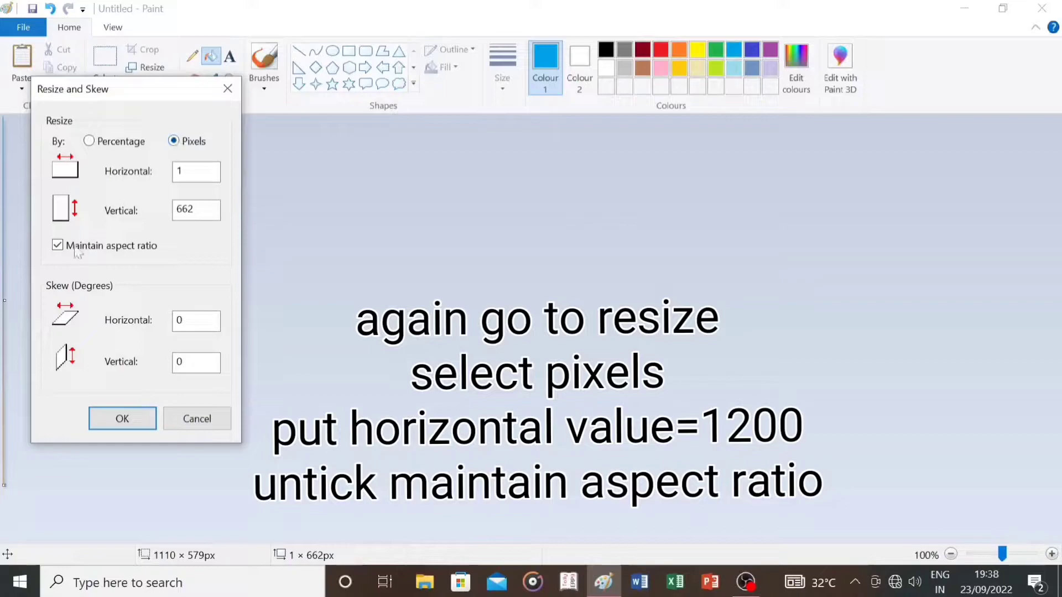
{"action": "left_click", "coordinate": [180, 172]}
{"action": "key", "text": "Return"}
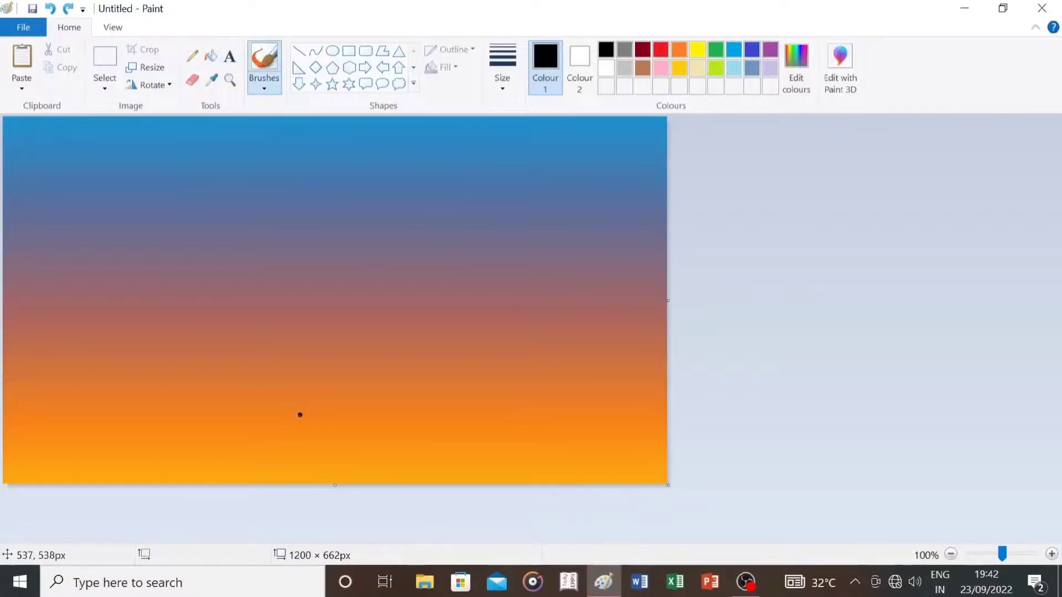
- Paint an uneven ground surface across the canvas with the thickest black brush and cover everything below it in black
{"action": "left_click", "coordinate": [502, 77]}
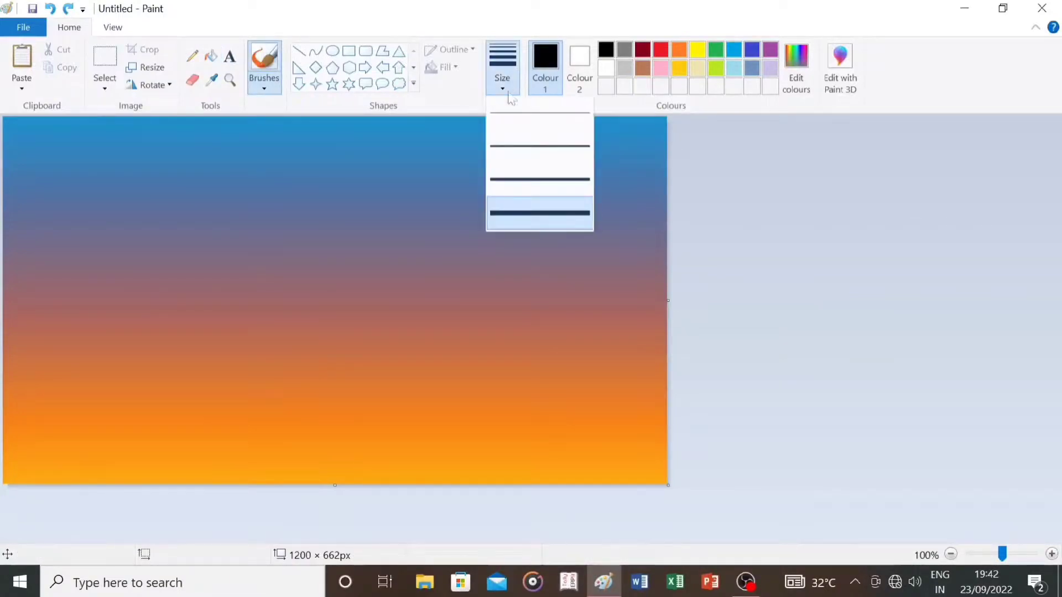
{"action": "left_click", "coordinate": [518, 219]}
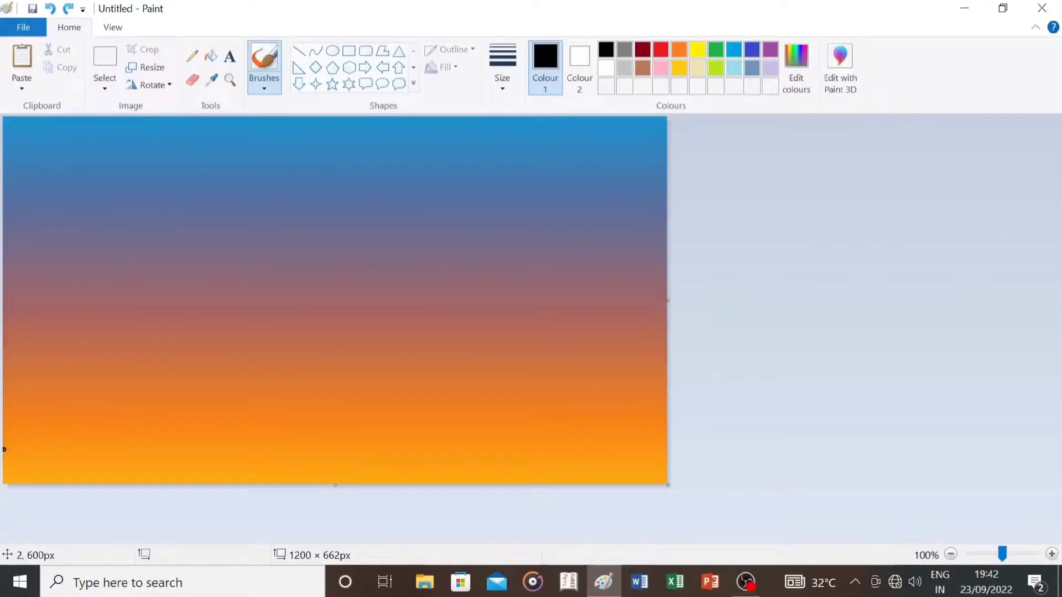
{"action": "mouse_move", "coordinate": [4, 449]}
{"action": "left_mouse_down"}
{"action": "mouse_move", "coordinate": [24, 440]}
{"action": "mouse_move", "coordinate": [365, 452]}
{"action": "mouse_move", "coordinate": [682, 422]}
{"action": "left_mouse_up"}
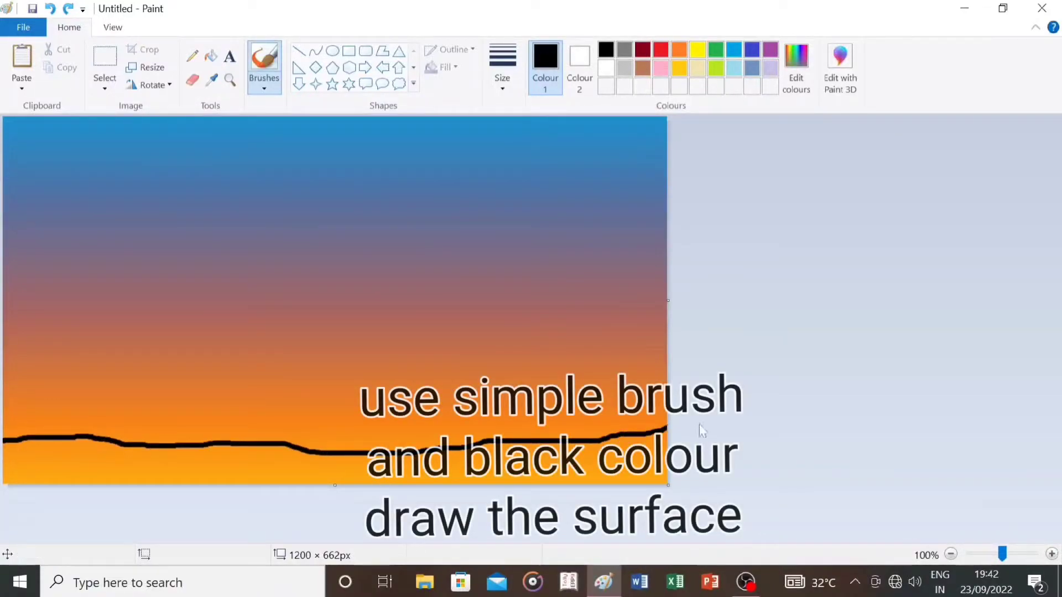
{"action": "mouse_move", "coordinate": [114, 458]}
{"action": "left_mouse_down"}
{"action": "mouse_move", "coordinate": [2, 445]}
{"action": "mouse_move", "coordinate": [226, 463]}
{"action": "mouse_move", "coordinate": [3, 468]}
{"action": "mouse_move", "coordinate": [2, 449]}
{"action": "mouse_move", "coordinate": [350, 455]}
{"action": "mouse_move", "coordinate": [672, 426]}
{"action": "left_mouse_up"}
{"action": "key", "text": "ctrl+plus"}
{"action": "mouse_move", "coordinate": [608, 457]}
{"action": "left_mouse_down"}
{"action": "mouse_move", "coordinate": [424, 486]}
{"action": "mouse_move", "coordinate": [279, 489]}
{"action": "mouse_move", "coordinate": [235, 467]}
{"action": "mouse_move", "coordinate": [33, 459]}
{"action": "mouse_move", "coordinate": [147, 490]}
{"action": "mouse_move", "coordinate": [297, 488]}
{"action": "mouse_move", "coordinate": [429, 466]}
{"action": "mouse_move", "coordinate": [699, 469]}
{"action": "mouse_move", "coordinate": [521, 456]}
{"action": "mouse_move", "coordinate": [646, 447]}
{"action": "mouse_move", "coordinate": [252, 458]}
{"action": "left_mouse_up"}
{"action": "mouse_move", "coordinate": [319, 474]}
{"action": "left_mouse_down"}
{"action": "mouse_move", "coordinate": [390, 449]}
{"action": "mouse_move", "coordinate": [340, 448]}
{"action": "left_mouse_up"}
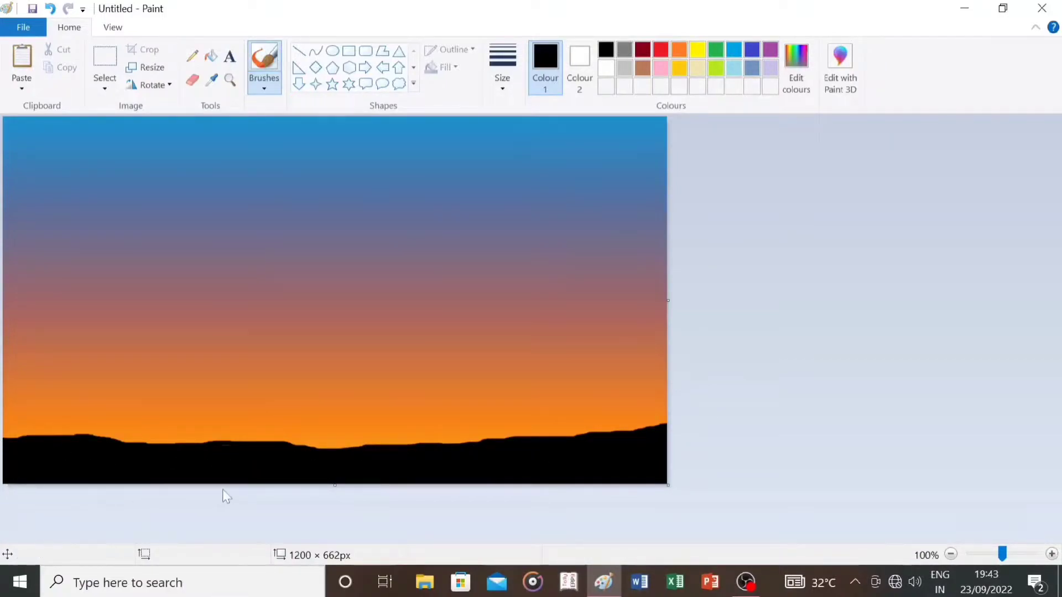
- Draw a filled gold ellipse of about 168 × 163 px as the sun, placed just above the ground near the centre
{"action": "left_click", "coordinate": [332, 51]}
{"action": "left_click", "coordinate": [444, 69]}
{"action": "left_click", "coordinate": [468, 107]}
{"action": "left_click", "coordinate": [450, 49]}
{"action": "left_click", "coordinate": [463, 70]}
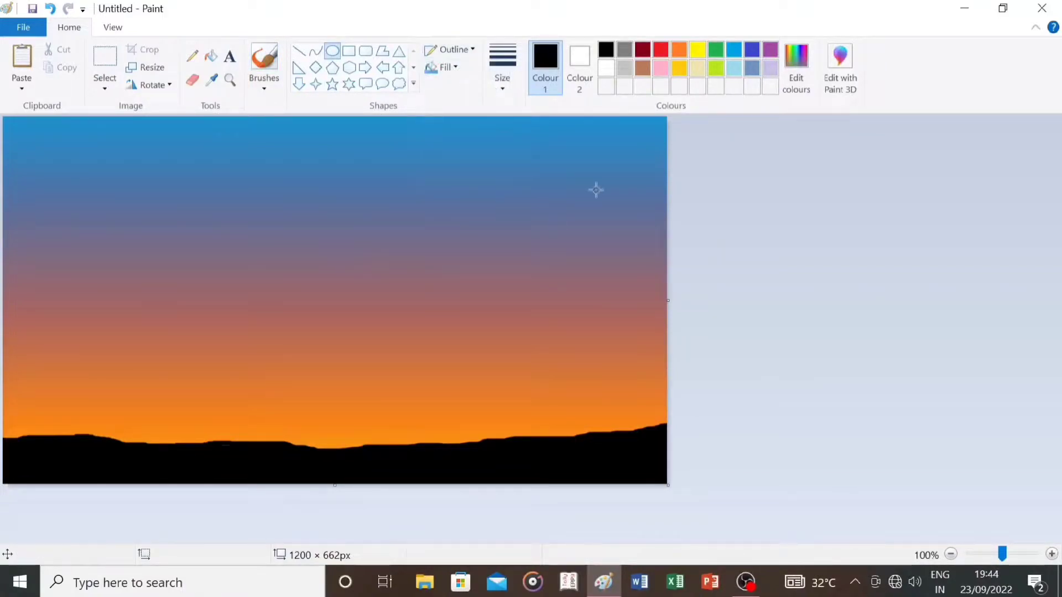
{"action": "left_click", "coordinate": [679, 68]}
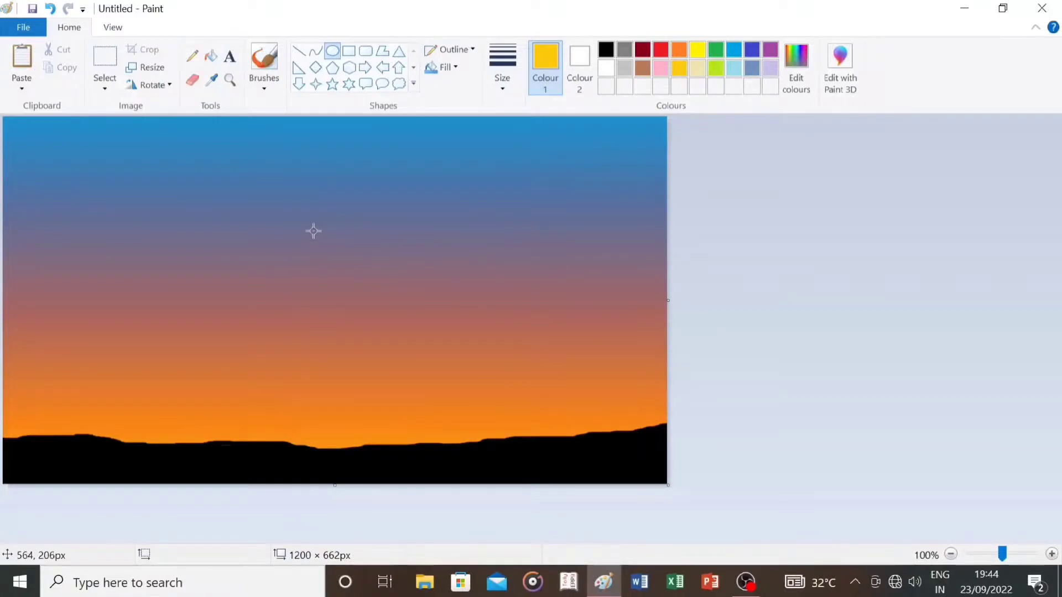
{"action": "mouse_move", "coordinate": [324, 316]}
{"action": "left_mouse_down"}
{"action": "mouse_move", "coordinate": [396, 398]}
{"action": "mouse_move", "coordinate": [417, 405]}
{"action": "mouse_move", "coordinate": [399, 379]}
{"action": "mouse_move", "coordinate": [381, 378]}
{"action": "left_mouse_up"}
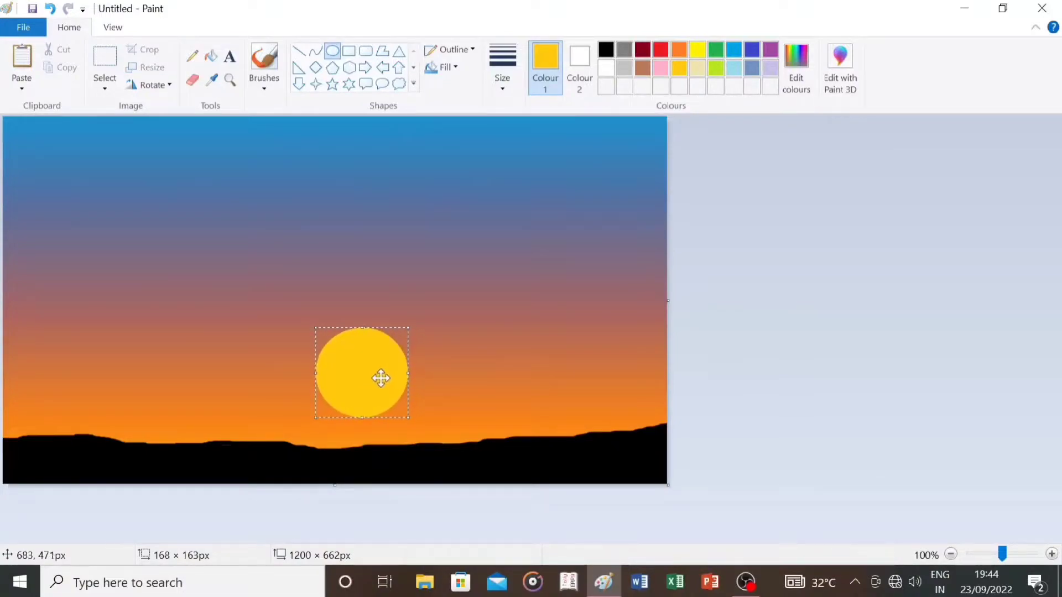
{"action": "left_click", "coordinate": [493, 340]}
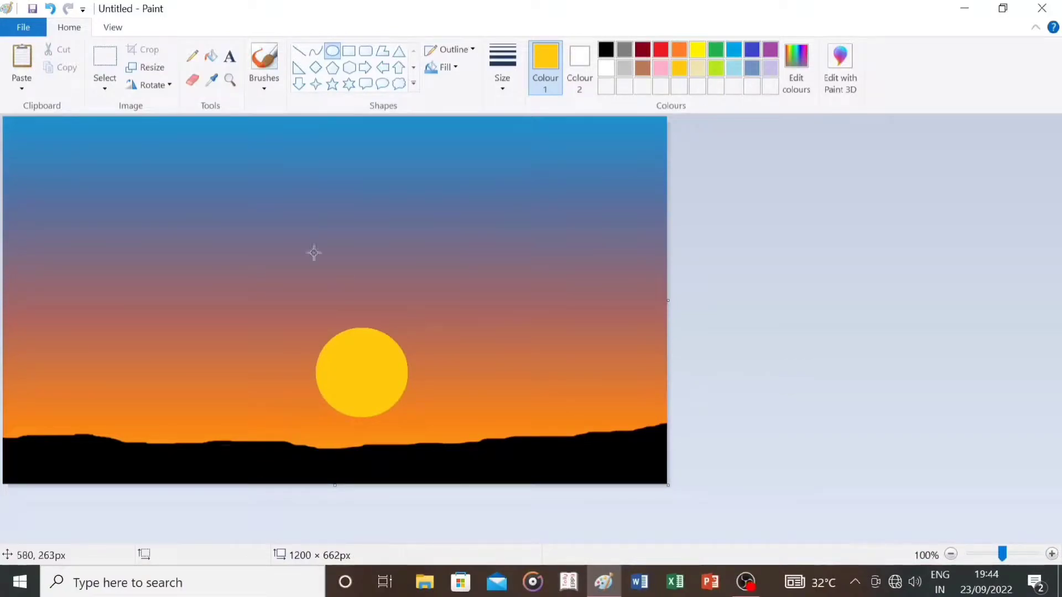
- Paint a tall, flat-topped black rock silhouette rising from the ground at the far left with the thickest brush
{"action": "left_click", "coordinate": [264, 60]}
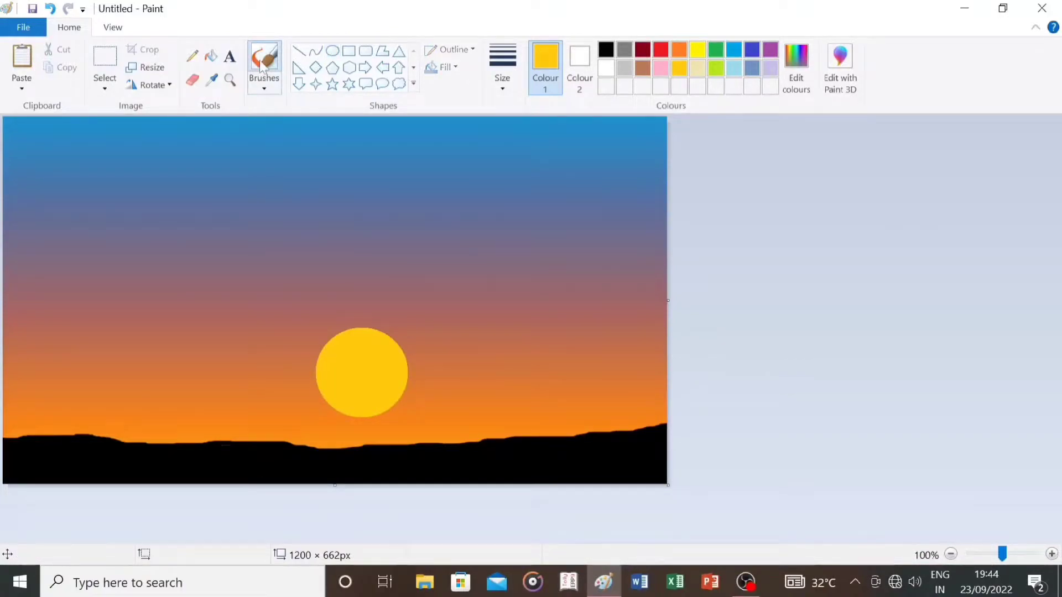
{"action": "left_click", "coordinate": [606, 50]}
{"action": "left_click", "coordinate": [502, 67]}
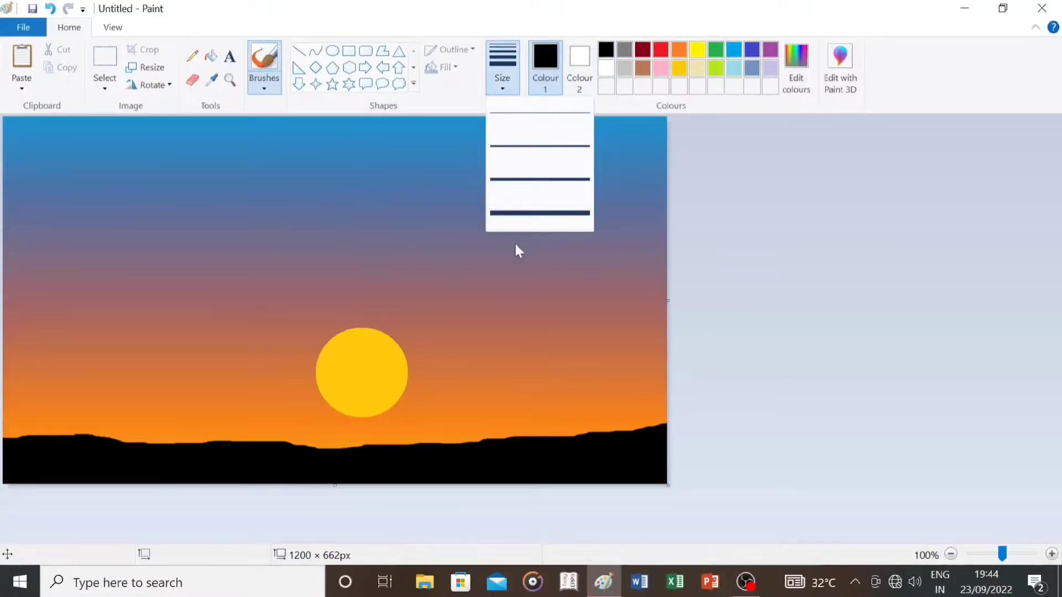
{"action": "left_click", "coordinate": [540, 213]}
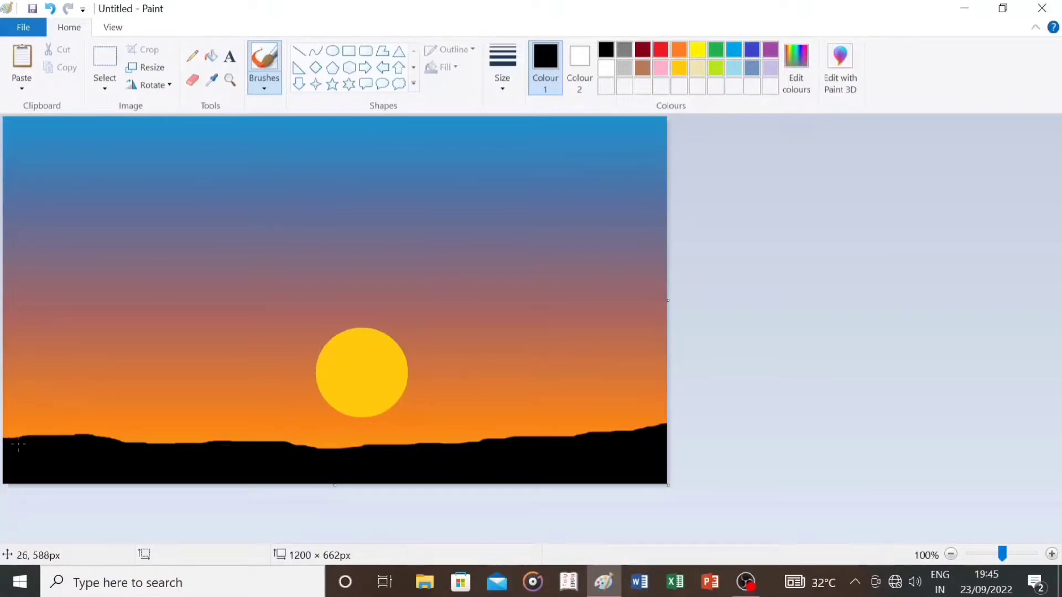
{"action": "mouse_move", "coordinate": [27, 434]}
{"action": "left_mouse_down"}
{"action": "mouse_move", "coordinate": [26, 390]}
{"action": "mouse_move", "coordinate": [48, 448]}
{"action": "mouse_move", "coordinate": [34, 411]}
{"action": "mouse_move", "coordinate": [44, 443]}
{"action": "mouse_move", "coordinate": [57, 445]}
{"action": "mouse_move", "coordinate": [58, 423]}
{"action": "mouse_move", "coordinate": [66, 444]}
{"action": "mouse_move", "coordinate": [61, 417]}
{"action": "left_mouse_up"}
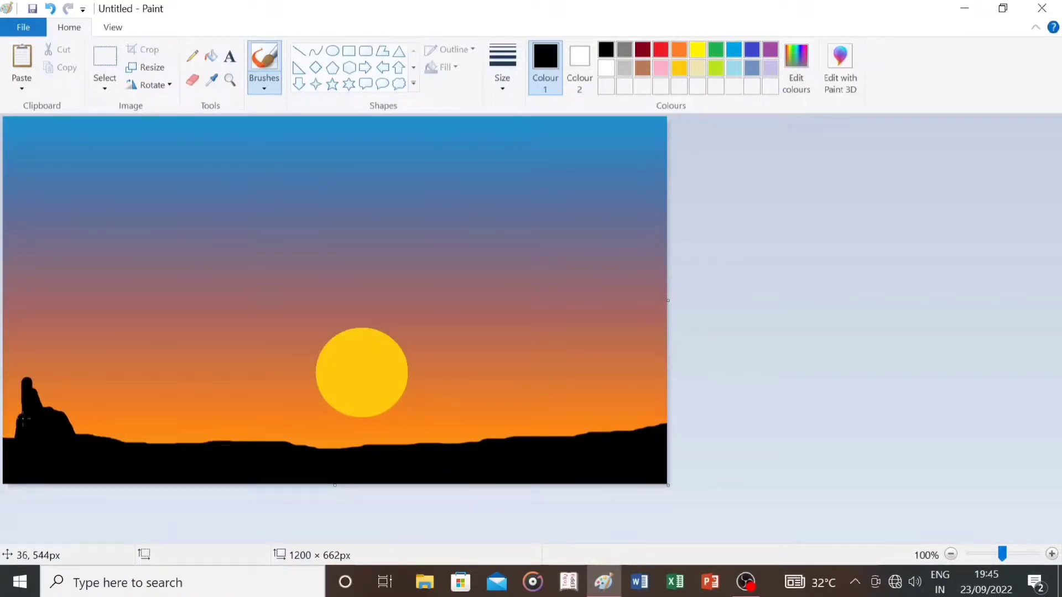
{"action": "mouse_move", "coordinate": [25, 406]}
{"action": "left_mouse_down"}
{"action": "mouse_move", "coordinate": [33, 339]}
{"action": "mouse_move", "coordinate": [44, 421]}
{"action": "mouse_move", "coordinate": [36, 377]}
{"action": "mouse_move", "coordinate": [57, 437]}
{"action": "mouse_move", "coordinate": [42, 396]}
{"action": "mouse_move", "coordinate": [91, 452]}
{"action": "left_mouse_up"}
{"action": "left_click_drag", "start_coordinate": [54, 396], "coordinate": [42, 359]}
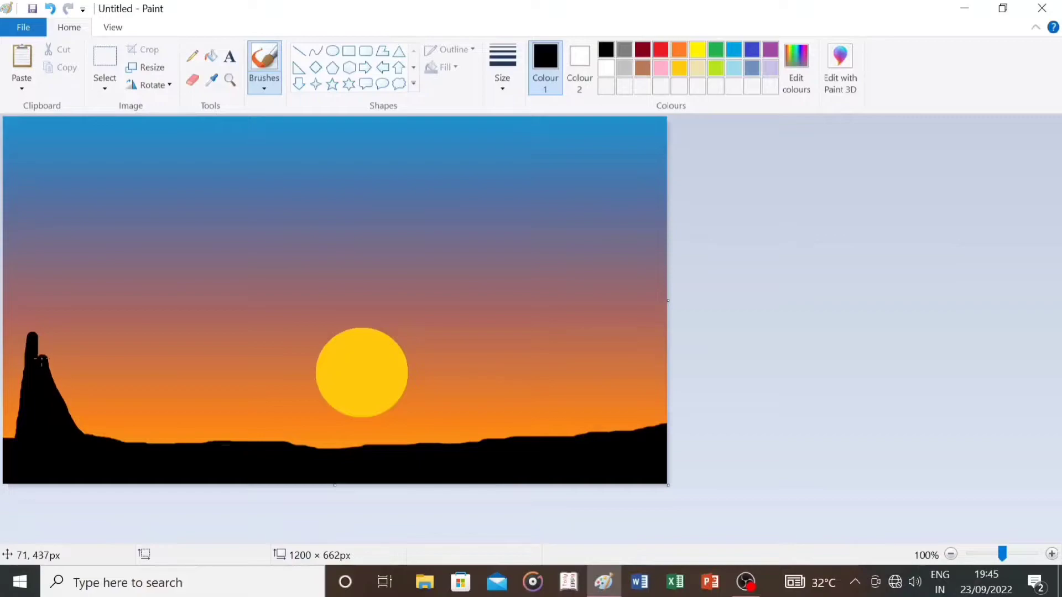
{"action": "mouse_move", "coordinate": [68, 431]}
{"action": "left_mouse_down"}
{"action": "mouse_move", "coordinate": [60, 343]}
{"action": "mouse_move", "coordinate": [65, 416]}
{"action": "mouse_move", "coordinate": [54, 356]}
{"action": "mouse_move", "coordinate": [41, 356]}
{"action": "mouse_move", "coordinate": [108, 454]}
{"action": "mouse_move", "coordinate": [86, 442]}
{"action": "mouse_move", "coordinate": [57, 378]}
{"action": "left_mouse_up"}
{"action": "mouse_move", "coordinate": [41, 333]}
{"action": "left_mouse_down"}
{"action": "mouse_move", "coordinate": [55, 330]}
{"action": "mouse_move", "coordinate": [59, 409]}
{"action": "left_mouse_up"}
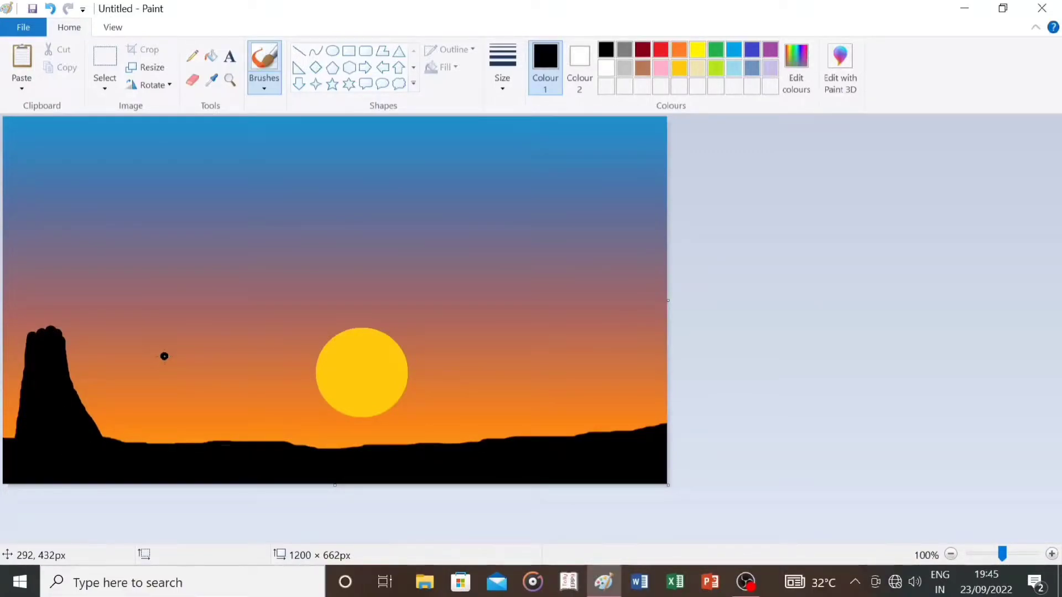
- Extend the far-left rock silhouette into a tree trunk forking into two black boughs that reach the canvas's left and top edges
{"action": "mouse_move", "coordinate": [44, 339]}
{"action": "left_mouse_down"}
{"action": "mouse_move", "coordinate": [16, 208]}
{"action": "mouse_move", "coordinate": [37, 281]}
{"action": "left_mouse_up"}
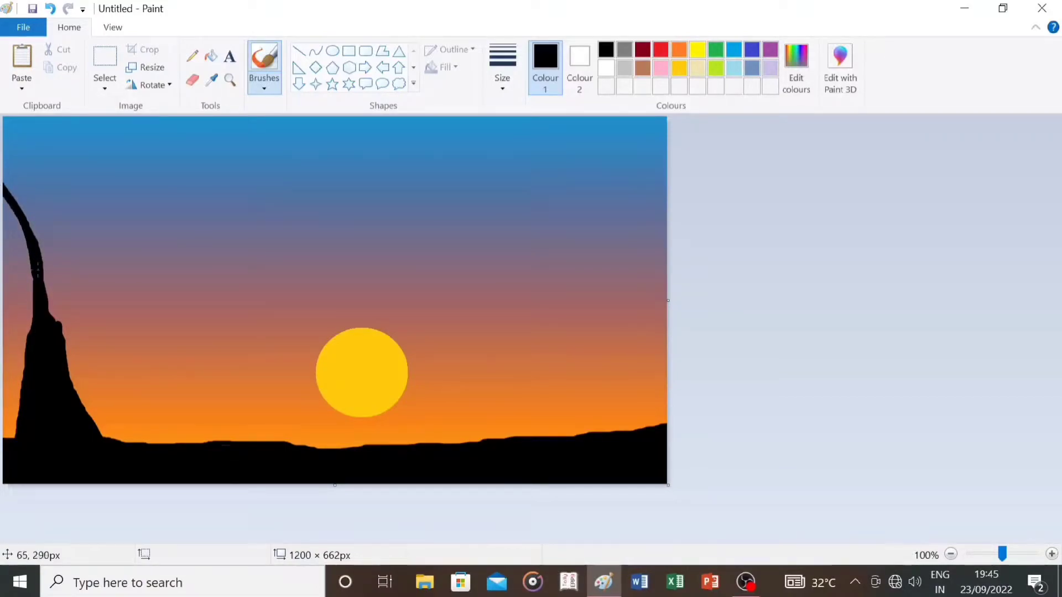
{"action": "mouse_move", "coordinate": [52, 318]}
{"action": "left_mouse_down"}
{"action": "mouse_move", "coordinate": [62, 351]}
{"action": "mouse_move", "coordinate": [69, 257]}
{"action": "mouse_move", "coordinate": [43, 314]}
{"action": "mouse_move", "coordinate": [101, 190]}
{"action": "mouse_move", "coordinate": [57, 330]}
{"action": "mouse_move", "coordinate": [80, 241]}
{"action": "mouse_move", "coordinate": [116, 176]}
{"action": "mouse_move", "coordinate": [63, 296]}
{"action": "mouse_move", "coordinate": [93, 200]}
{"action": "mouse_move", "coordinate": [69, 241]}
{"action": "mouse_move", "coordinate": [47, 301]}
{"action": "mouse_move", "coordinate": [43, 276]}
{"action": "left_mouse_up"}
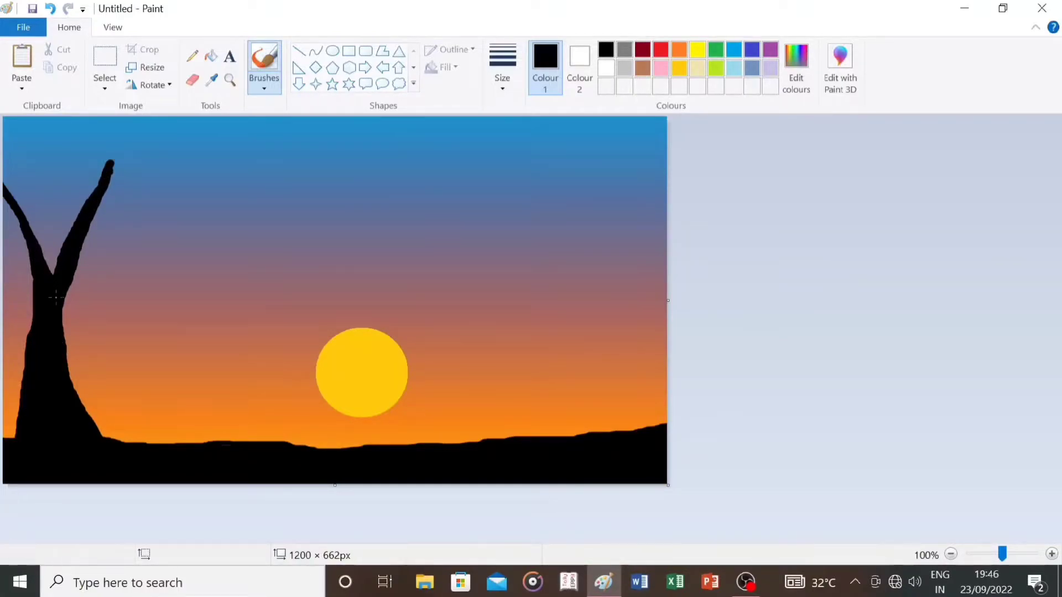
{"action": "left_click_drag", "start_coordinate": [109, 167], "coordinate": [114, 192]}
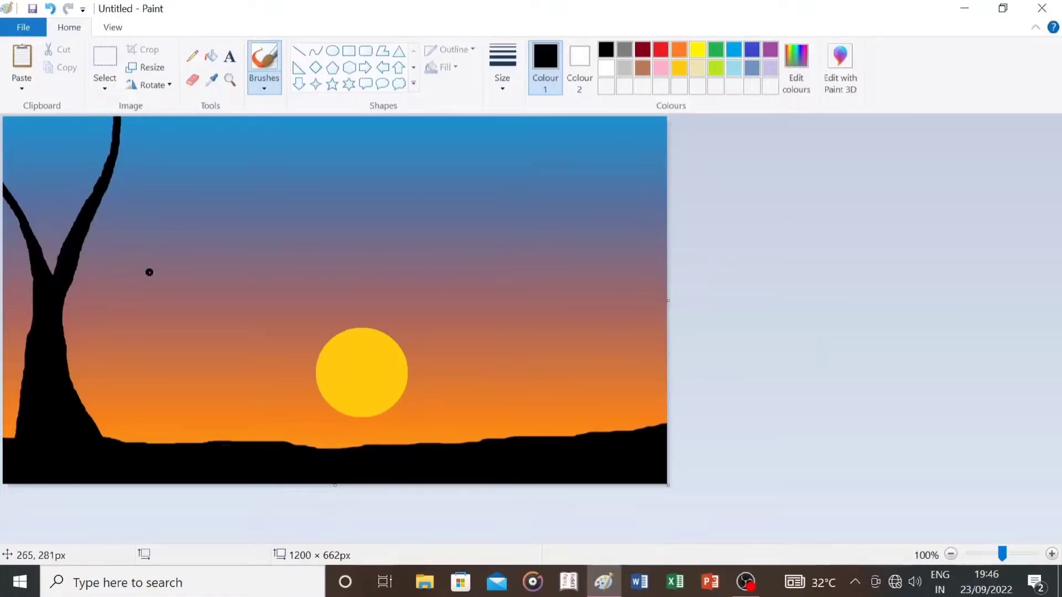
{"action": "left_click_drag", "start_coordinate": [62, 302], "coordinate": [62, 332]}
- Paint thinner upward branches on the inner side of the tree's large bough and along the bough at the left canvas edge
{"action": "left_click", "coordinate": [503, 88]}
{"action": "left_click", "coordinate": [520, 179]}
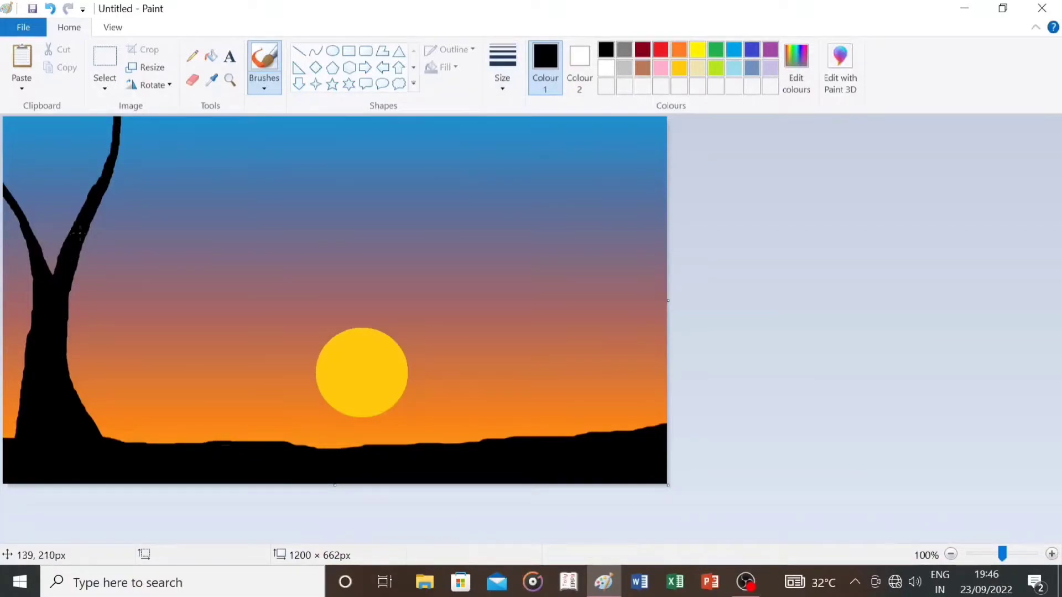
{"action": "left_click_drag", "start_coordinate": [81, 220], "coordinate": [33, 121]}
{"action": "mouse_move", "coordinate": [80, 226]}
{"action": "left_mouse_down"}
{"action": "mouse_move", "coordinate": [29, 120]}
{"action": "mouse_move", "coordinate": [76, 229]}
{"action": "left_mouse_up"}
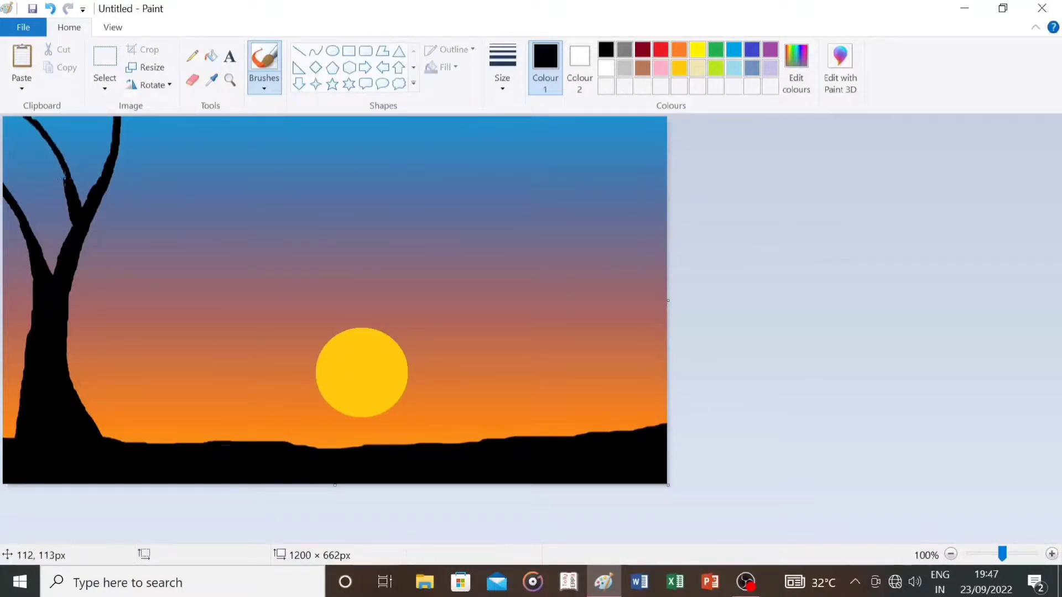
{"action": "left_click_drag", "start_coordinate": [31, 243], "coordinate": [24, 144]}
{"action": "key", "text": "ctrl+z"}
{"action": "mouse_move", "coordinate": [24, 195]}
{"action": "left_mouse_down"}
{"action": "mouse_move", "coordinate": [27, 214]}
{"action": "mouse_move", "coordinate": [2, 132]}
{"action": "left_mouse_up"}
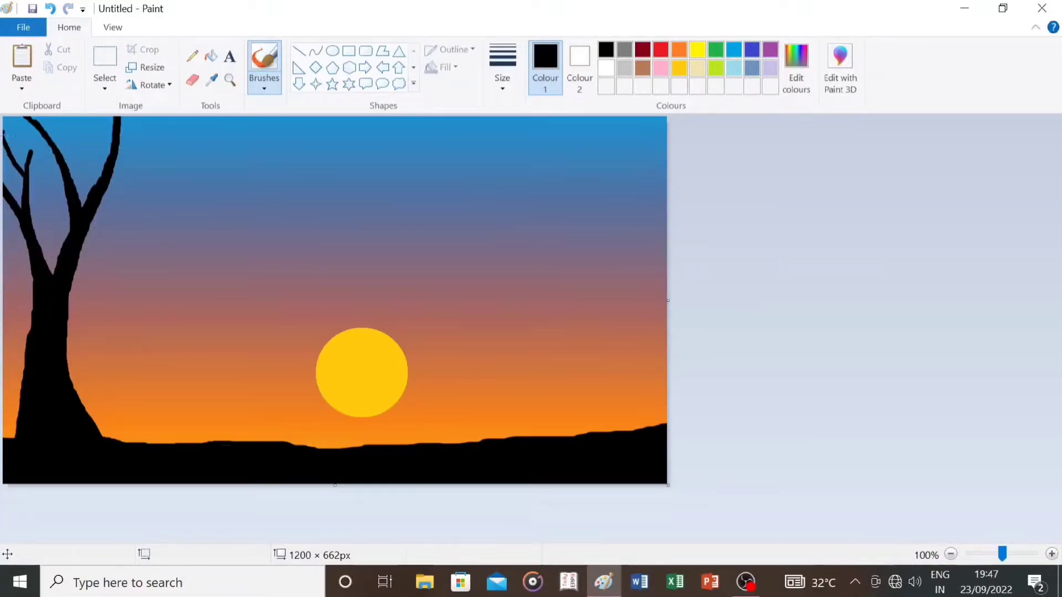
- Paint a forked low branch on the tree's right side and a long forked bough sweeping toward the upper right
{"action": "left_click_drag", "start_coordinate": [79, 257], "coordinate": [127, 225]}
{"action": "key", "text": "ctrl+z"}
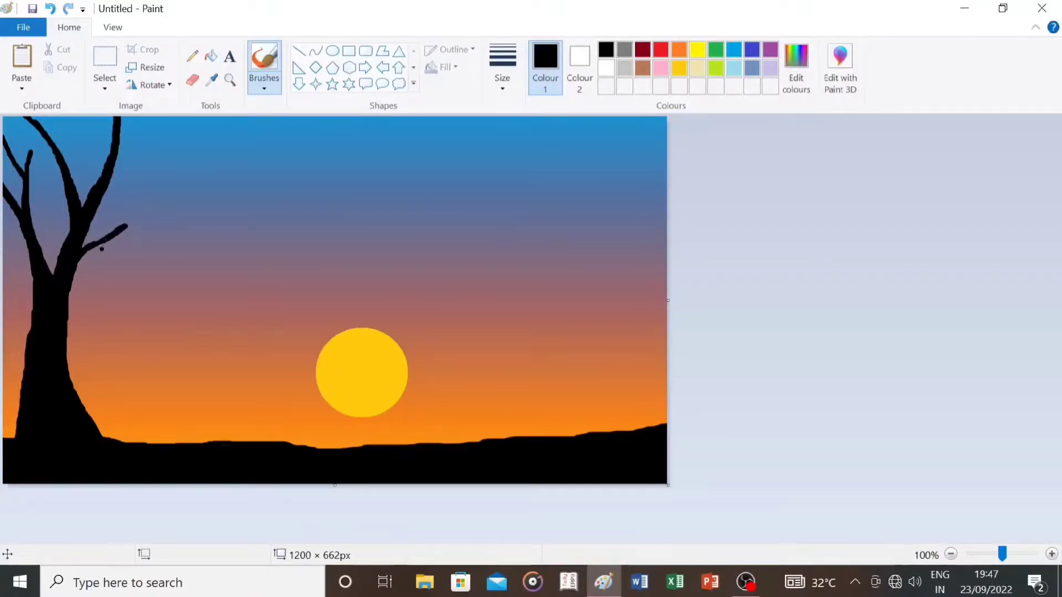
{"action": "mouse_move", "coordinate": [162, 160]}
{"action": "left_mouse_down"}
{"action": "mouse_move", "coordinate": [99, 196]}
{"action": "mouse_move", "coordinate": [201, 145]}
{"action": "mouse_move", "coordinate": [85, 214]}
{"action": "mouse_move", "coordinate": [156, 164]}
{"action": "mouse_move", "coordinate": [107, 190]}
{"action": "left_mouse_up"}
{"action": "key", "text": "ctrl+z"}
{"action": "key", "text": "ctrl+z"}
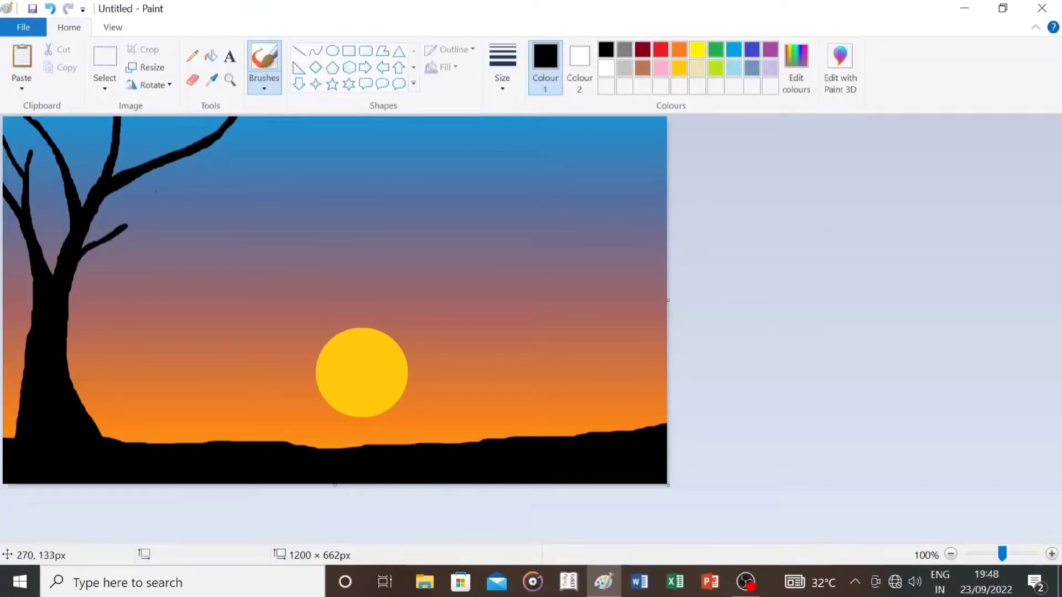
{"action": "left_click_drag", "start_coordinate": [100, 245], "coordinate": [104, 244]}
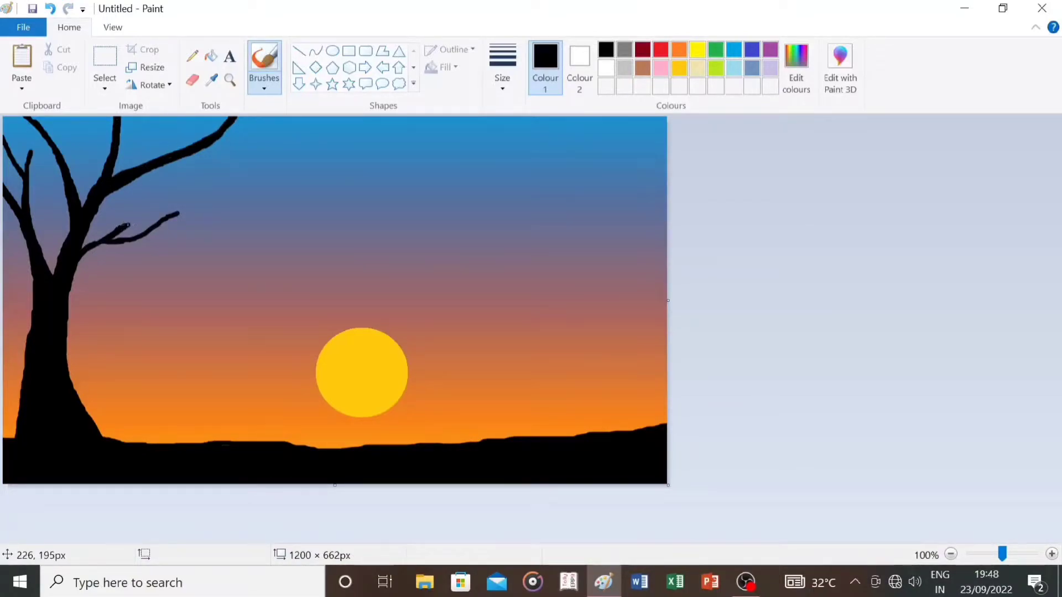
{"action": "left_click_drag", "start_coordinate": [156, 166], "coordinate": [258, 147]}
{"action": "left_click_drag", "start_coordinate": [194, 168], "coordinate": [251, 140]}
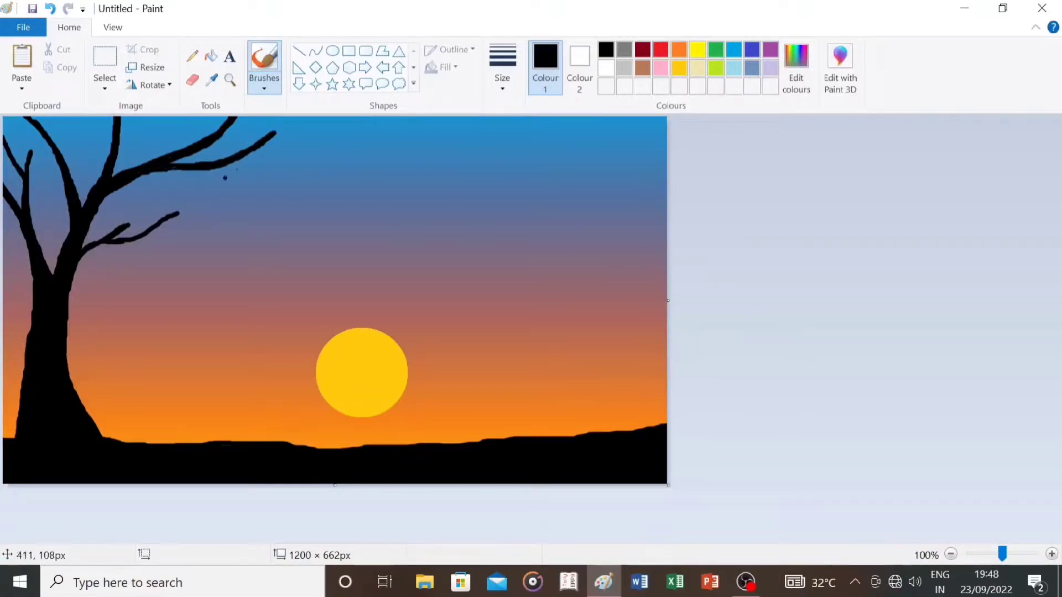
- Add short offshoots to the tree's upper inner branches and lengthen the tip of the long right bough's lower fork
{"action": "mouse_move", "coordinate": [111, 143]}
{"action": "left_mouse_down"}
{"action": "mouse_move", "coordinate": [60, 118]}
{"action": "mouse_move", "coordinate": [81, 112]}
{"action": "left_mouse_up"}
{"action": "key", "text": "ctrl+z"}
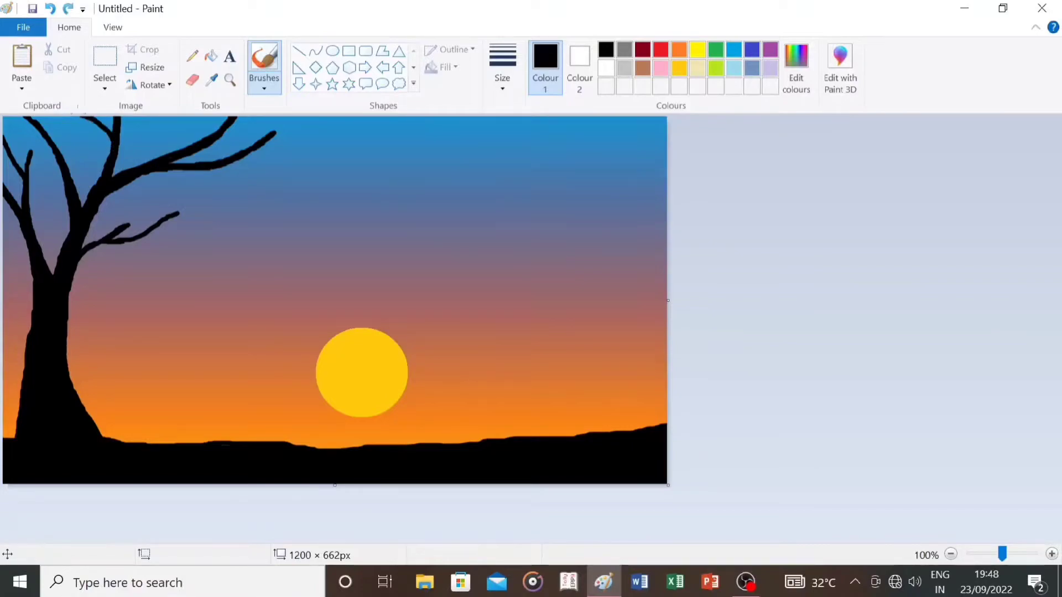
{"action": "mouse_move", "coordinate": [68, 175]}
{"action": "left_mouse_down"}
{"action": "mouse_move", "coordinate": [71, 125]}
{"action": "mouse_move", "coordinate": [68, 163]}
{"action": "left_mouse_up"}
{"action": "left_click_drag", "start_coordinate": [243, 146], "coordinate": [281, 128]}
- With a thinner black brush, paint a long forked branch from the right bough's lower fork out to the canvas's top edge
{"action": "left_click", "coordinate": [500, 84]}
{"action": "left_click", "coordinate": [516, 147]}
{"action": "left_click_drag", "start_coordinate": [205, 169], "coordinate": [306, 136]}
{"action": "key", "text": "ctrl+z"}
{"action": "left_click_drag", "start_coordinate": [222, 166], "coordinate": [300, 162]}
{"action": "key", "text": "ctrl+z"}
{"action": "mouse_move", "coordinate": [220, 165]}
{"action": "left_mouse_down"}
{"action": "mouse_move", "coordinate": [279, 175]}
{"action": "mouse_move", "coordinate": [336, 123]}
{"action": "mouse_move", "coordinate": [367, 143]}
{"action": "mouse_move", "coordinate": [432, 117]}
{"action": "left_mouse_up"}
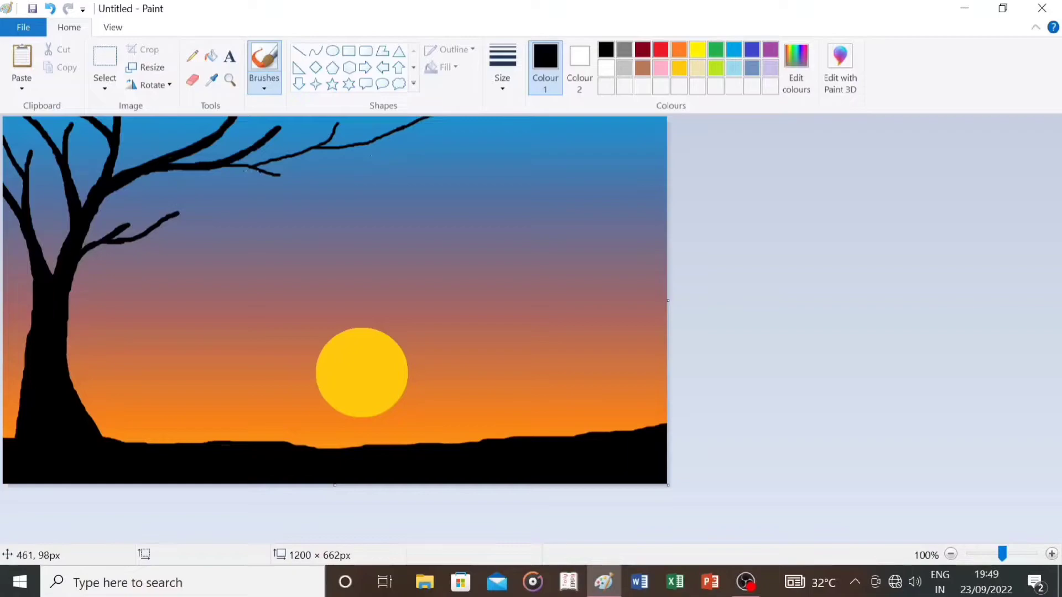
{"action": "mouse_move", "coordinate": [257, 170]}
{"action": "left_mouse_down"}
{"action": "mouse_move", "coordinate": [314, 148]}
{"action": "mouse_move", "coordinate": [343, 117]}
{"action": "left_mouse_up"}
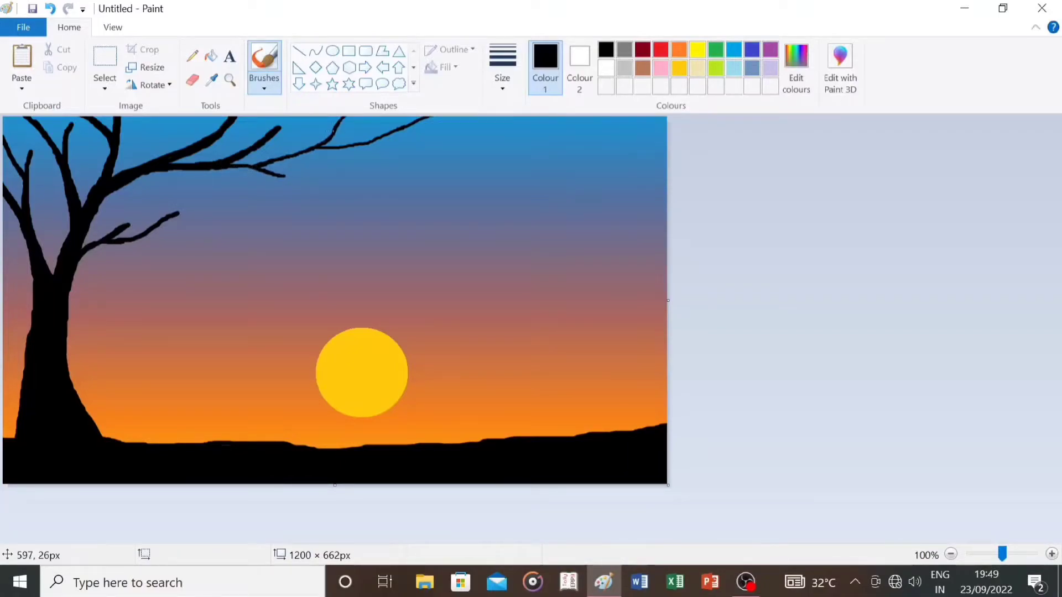
- Add small twigs along the tree's upper right boughs and extend the low right branch with several forked twigs
{"action": "mouse_move", "coordinate": [277, 131]}
{"action": "left_mouse_down"}
{"action": "mouse_move", "coordinate": [288, 111]}
{"action": "mouse_move", "coordinate": [306, 123]}
{"action": "left_mouse_up"}
{"action": "left_click_drag", "start_coordinate": [221, 138], "coordinate": [252, 122]}
{"action": "left_click_drag", "start_coordinate": [169, 150], "coordinate": [187, 124]}
{"action": "left_click_drag", "start_coordinate": [186, 127], "coordinate": [169, 156]}
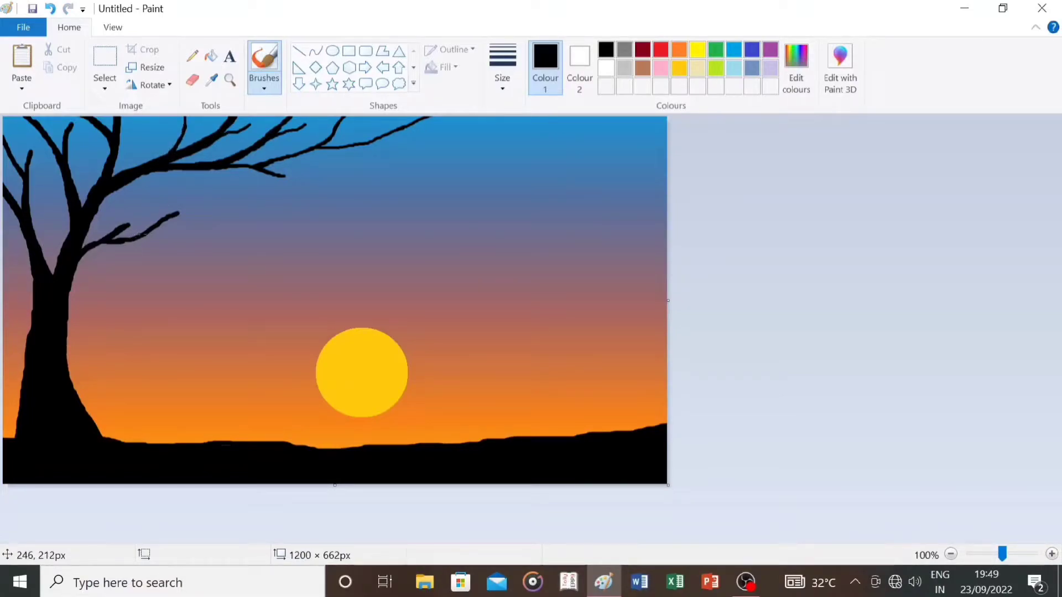
{"action": "mouse_move", "coordinate": [176, 216]}
{"action": "left_mouse_down"}
{"action": "mouse_move", "coordinate": [217, 206]}
{"action": "mouse_move", "coordinate": [228, 215]}
{"action": "left_mouse_up"}
{"action": "mouse_move", "coordinate": [132, 242]}
{"action": "left_mouse_down"}
{"action": "mouse_move", "coordinate": [187, 230]}
{"action": "mouse_move", "coordinate": [159, 191]}
{"action": "left_mouse_up"}
{"action": "left_click_drag", "start_coordinate": [138, 213], "coordinate": [191, 189]}
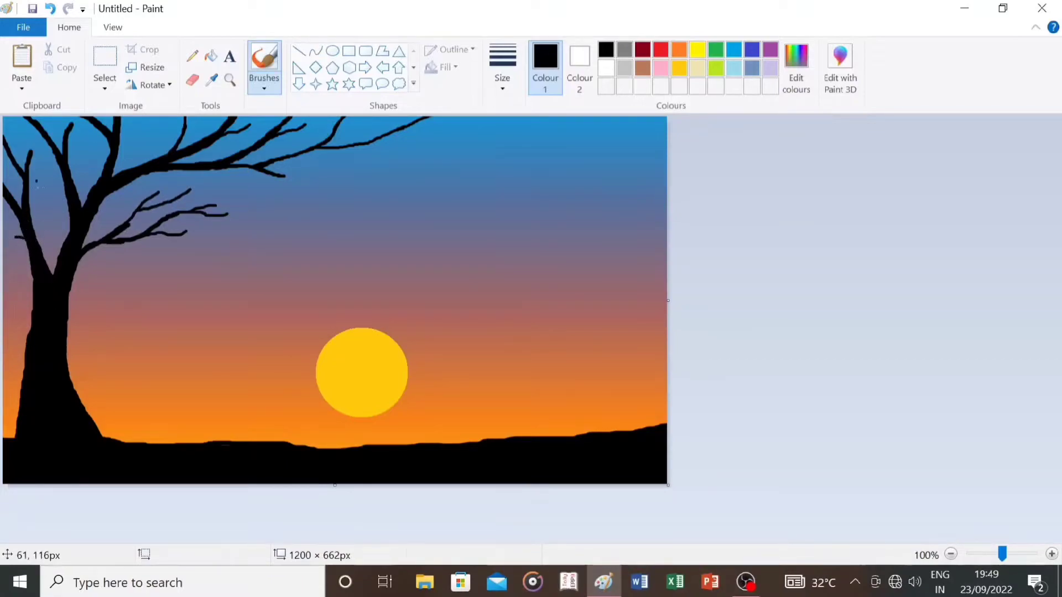
- With a finer black brush, paint delicate twigs along the outer part of the tree's longest right branch
{"action": "left_click", "coordinate": [502, 67]}
{"action": "left_click", "coordinate": [539, 150]}
{"action": "mouse_move", "coordinate": [368, 143]}
{"action": "left_mouse_down"}
{"action": "mouse_move", "coordinate": [428, 155]}
{"action": "mouse_move", "coordinate": [476, 117]}
{"action": "left_mouse_up"}
{"action": "left_click_drag", "start_coordinate": [337, 131], "coordinate": [382, 117]}
{"action": "left_click_drag", "start_coordinate": [292, 158], "coordinate": [347, 162]}
- Extend the long bough's drooping offshoot with a fine twig, thicken its base, and add fine twigs to the low right branch
{"action": "mouse_move", "coordinate": [286, 177]}
{"action": "left_mouse_down"}
{"action": "mouse_move", "coordinate": [317, 193]}
{"action": "mouse_move", "coordinate": [318, 212]}
{"action": "mouse_move", "coordinate": [356, 171]}
{"action": "left_mouse_up"}
{"action": "key", "text": "ctrl+z"}
{"action": "key", "text": "ctrl+z"}
{"action": "mouse_move", "coordinate": [277, 174]}
{"action": "left_mouse_down"}
{"action": "mouse_move", "coordinate": [318, 173]}
{"action": "mouse_move", "coordinate": [345, 190]}
{"action": "left_mouse_up"}
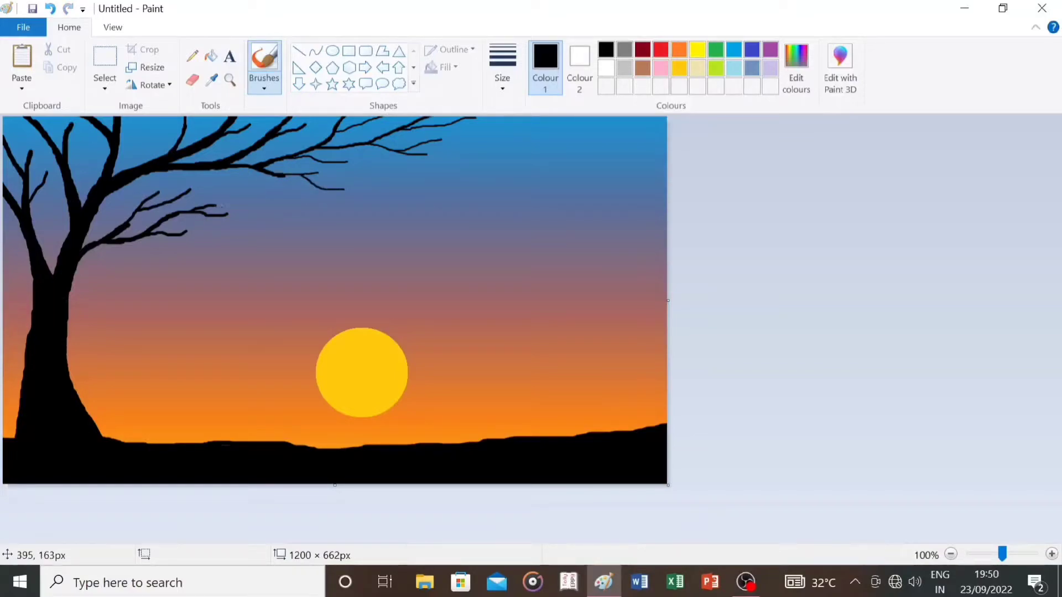
{"action": "left_click_drag", "start_coordinate": [227, 166], "coordinate": [271, 175]}
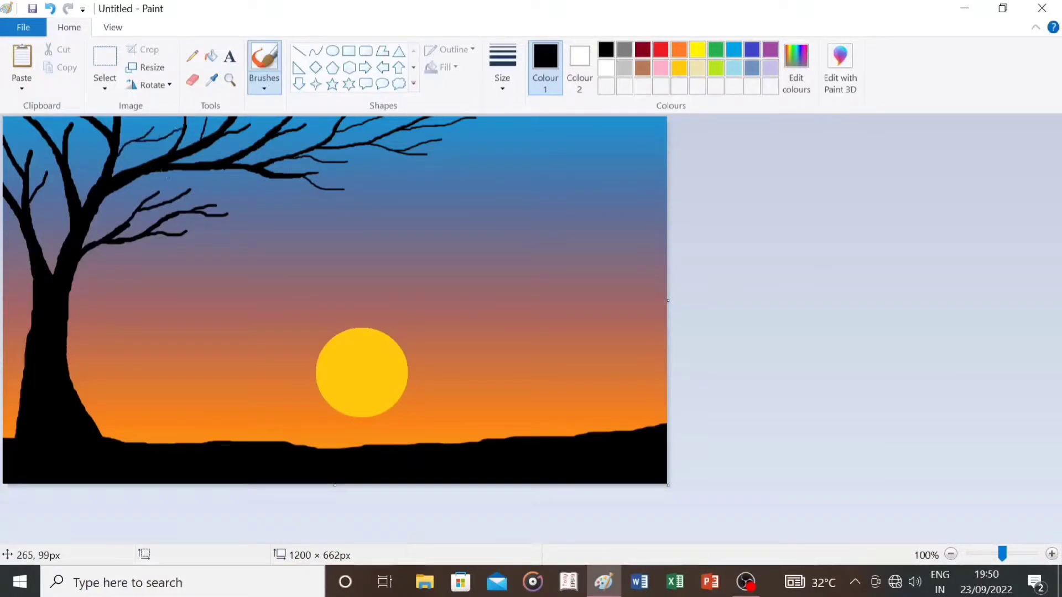
{"action": "left_click_drag", "start_coordinate": [151, 205], "coordinate": [223, 190]}
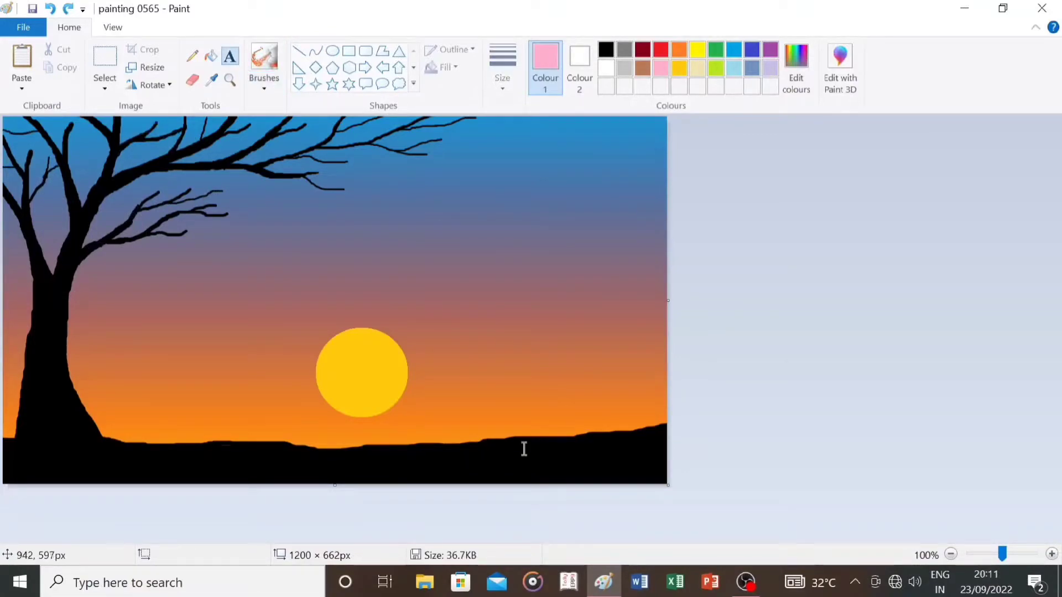
- Add a text box over the ground's lower right corner with white size 11 text and lower its upper edge onto the black area
{"action": "left_click_drag", "start_coordinate": [527, 443], "coordinate": [669, 487]}
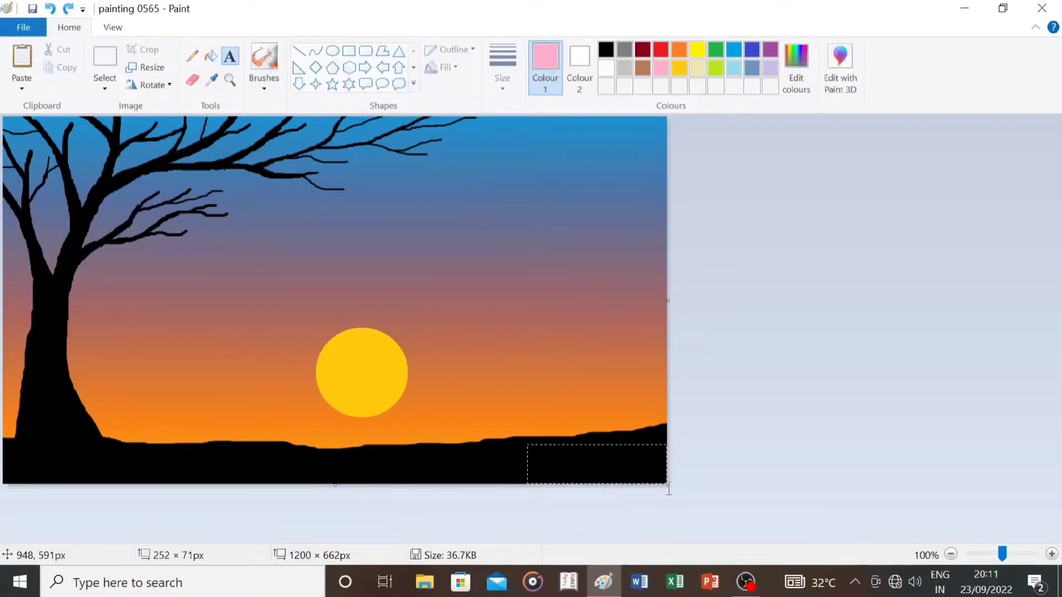
{"action": "left_click", "coordinate": [359, 67]}
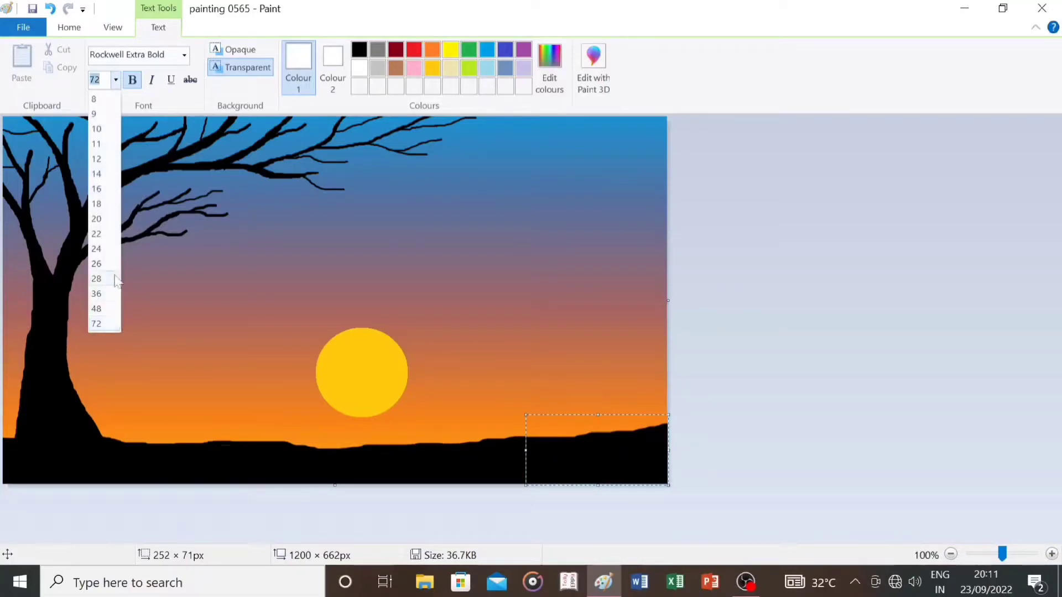
{"action": "left_click", "coordinate": [97, 144]}
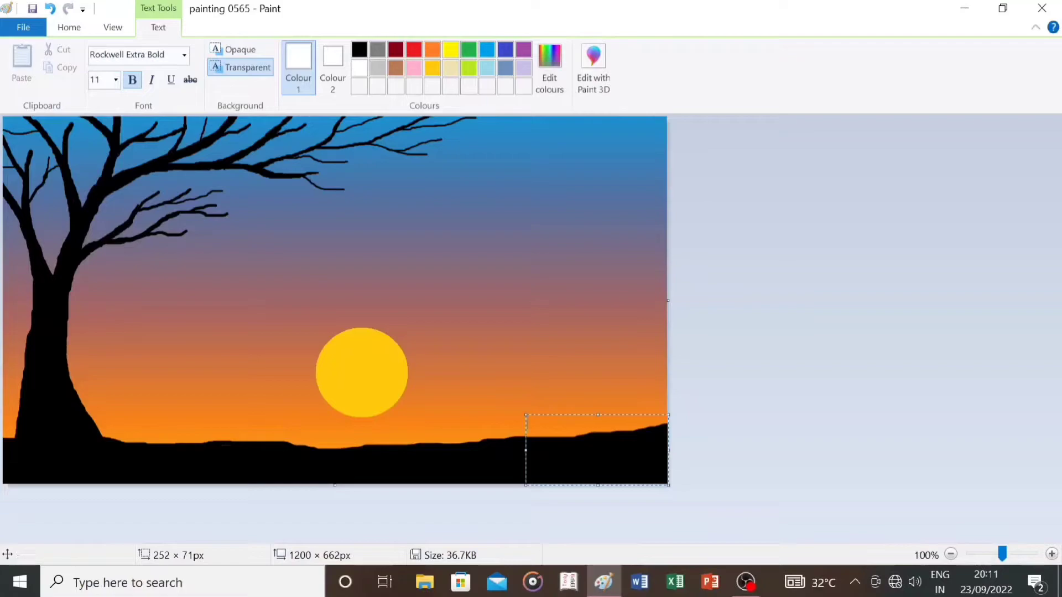
{"action": "left_click_drag", "start_coordinate": [598, 414], "coordinate": [598, 444]}
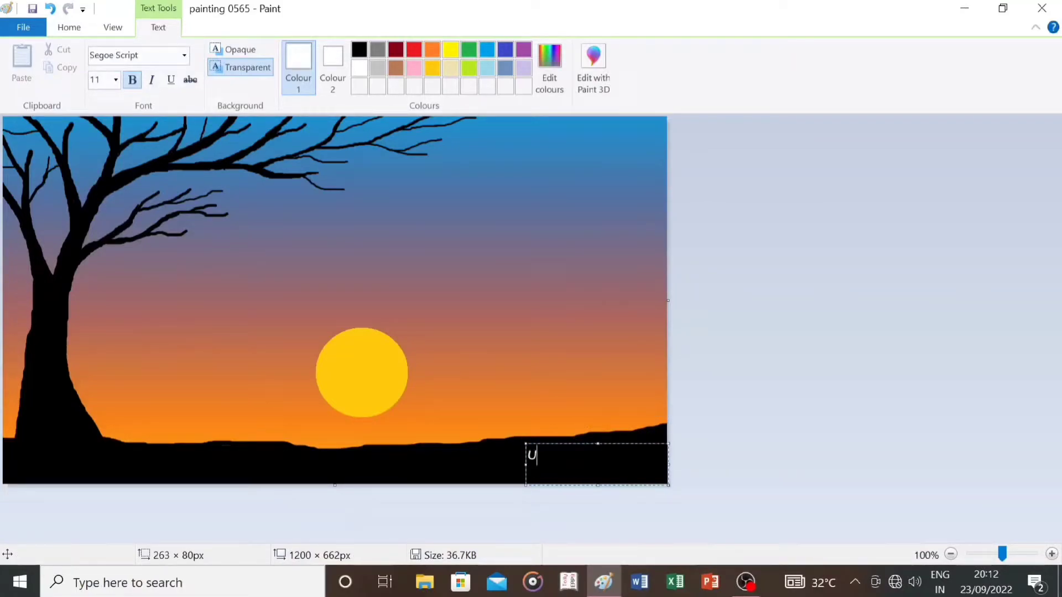
- Enter the artist's signature in bold Segoe Script and shift it right and slightly down on the black ground
{"action": "type", "text": "tam art"}
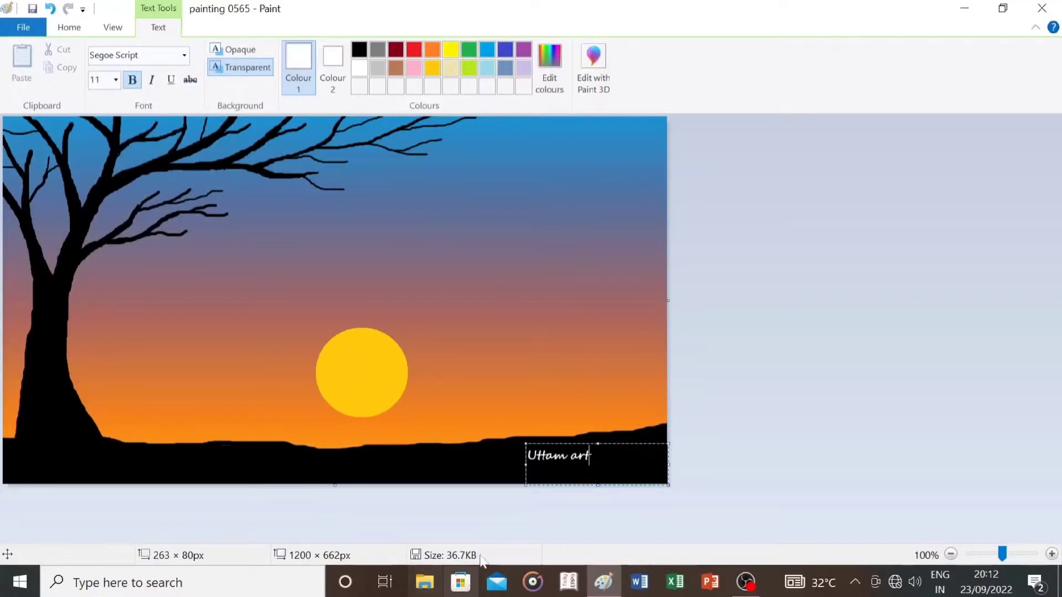
{"action": "left_click_drag", "start_coordinate": [526, 465], "coordinate": [558, 462]}
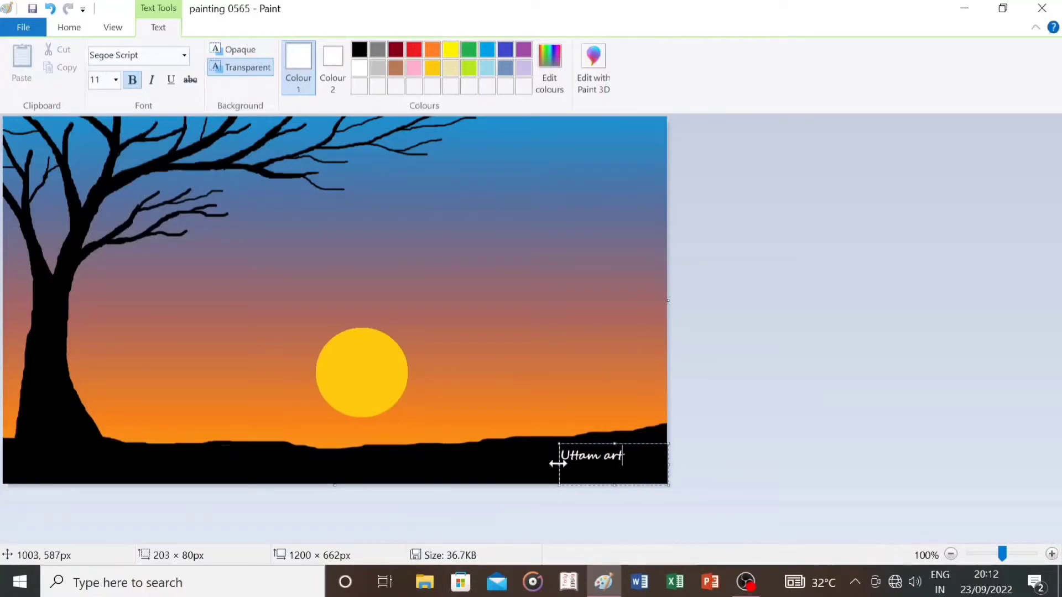
{"action": "left_click_drag", "start_coordinate": [614, 443], "coordinate": [615, 449]}
{"action": "left_click", "coordinate": [556, 404]}
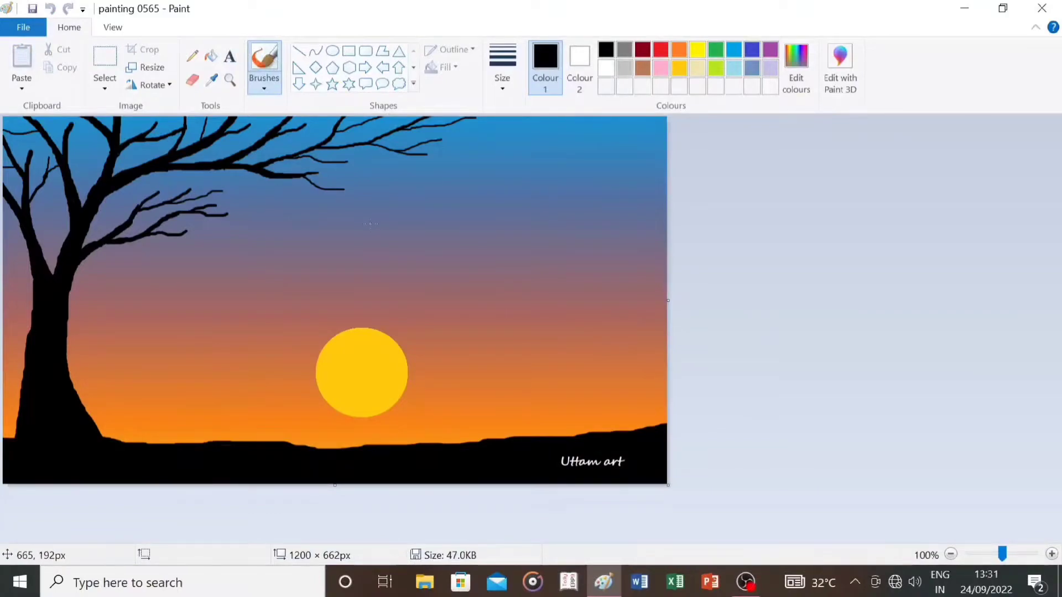
- Paint the black head and torso of a standing adult figure in front of the sun's lower right part with the thickest brush
{"action": "left_click", "coordinate": [502, 66]}
{"action": "left_click", "coordinate": [518, 210]}
{"action": "left_click_drag", "start_coordinate": [368, 378], "coordinate": [373, 383]}
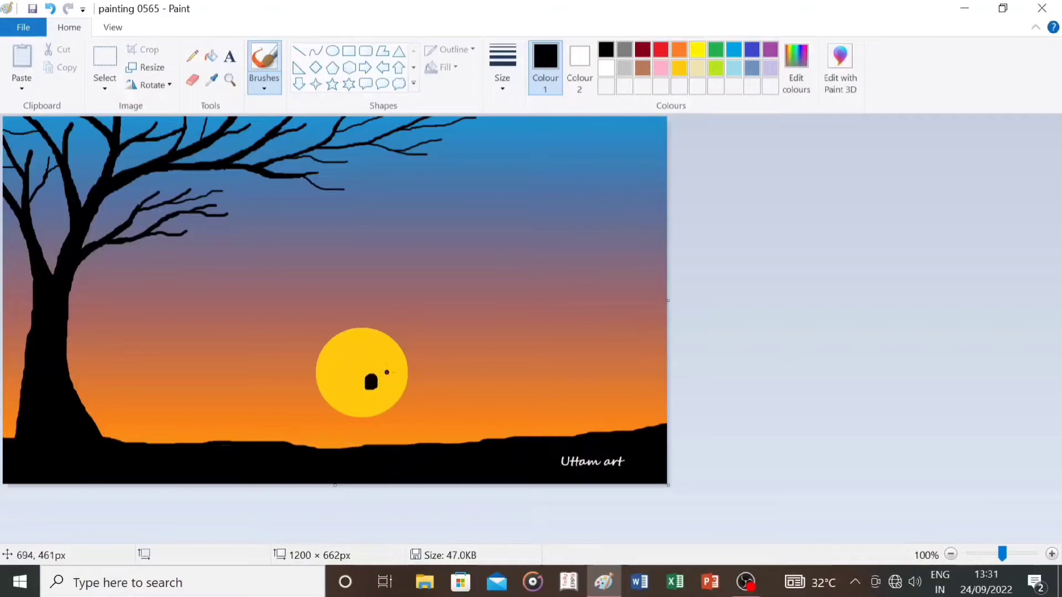
{"action": "key", "text": "ctrl+z"}
{"action": "left_click_drag", "start_coordinate": [370, 397], "coordinate": [370, 405]}
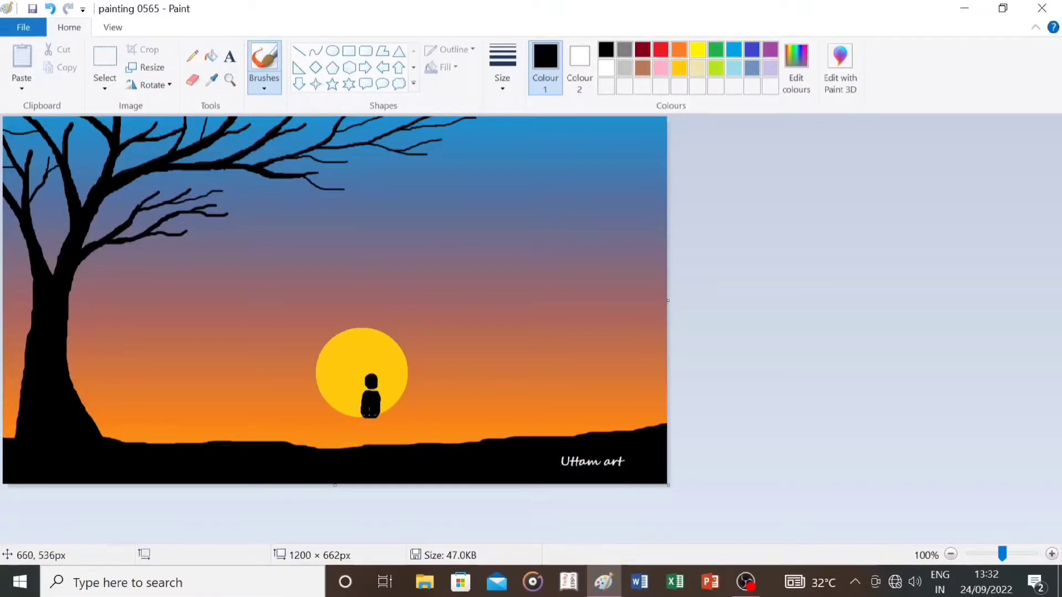
- Paint the adult figure's two legs down to the ground and refine the feet with a thinner black brush
{"action": "mouse_move", "coordinate": [368, 414]}
{"action": "left_mouse_down"}
{"action": "mouse_move", "coordinate": [368, 431]}
{"action": "mouse_move", "coordinate": [380, 436]}
{"action": "left_mouse_up"}
{"action": "key", "text": "ctrl+z"}
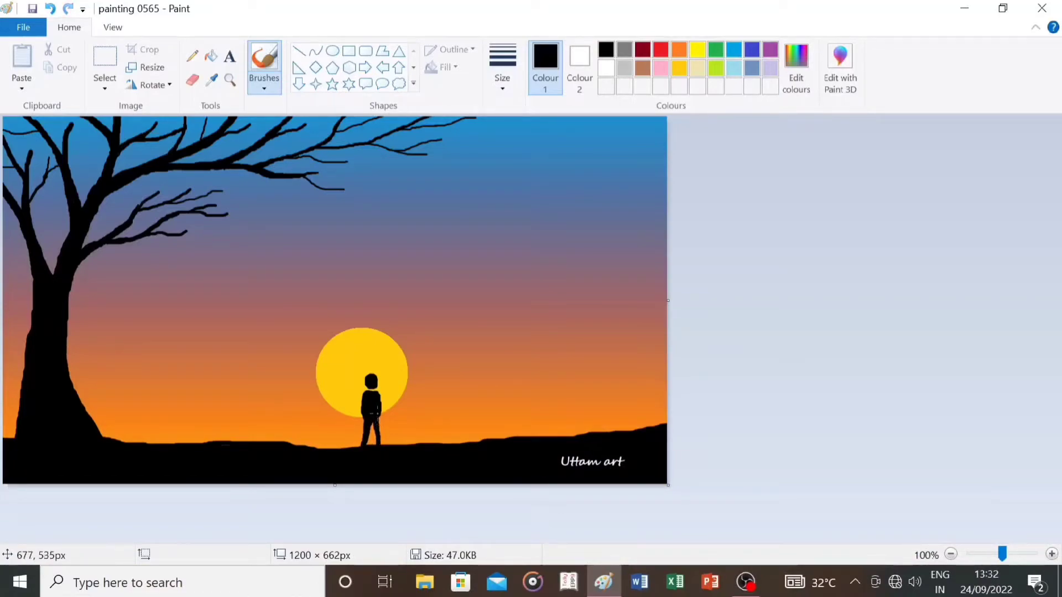
{"action": "key", "text": "ctrl+z"}
{"action": "left_click", "coordinate": [211, 80]}
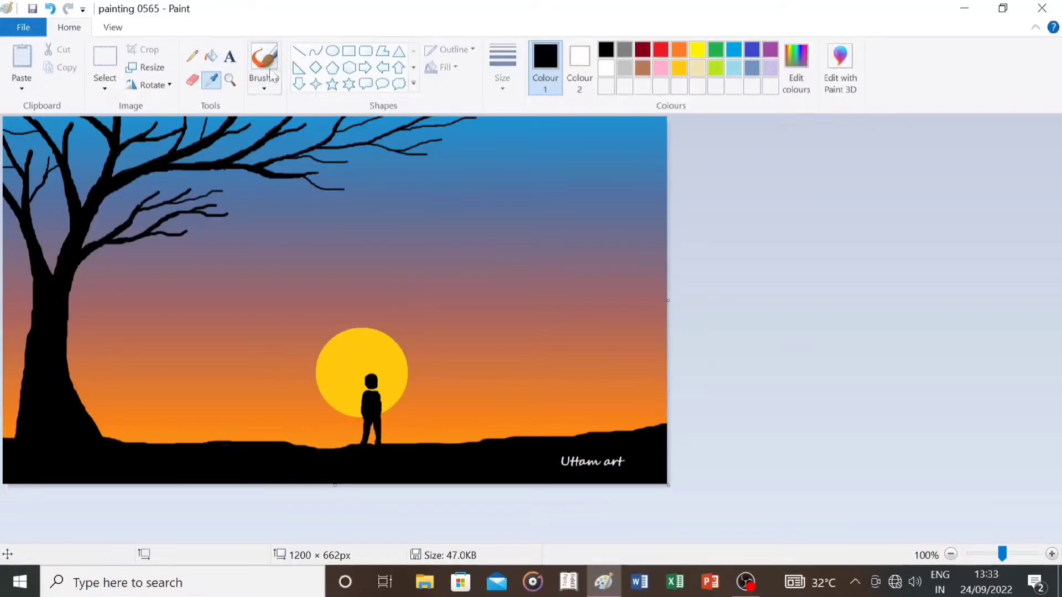
{"action": "left_click", "coordinate": [264, 66]}
{"action": "left_click", "coordinate": [502, 66]}
{"action": "left_click", "coordinate": [525, 187]}
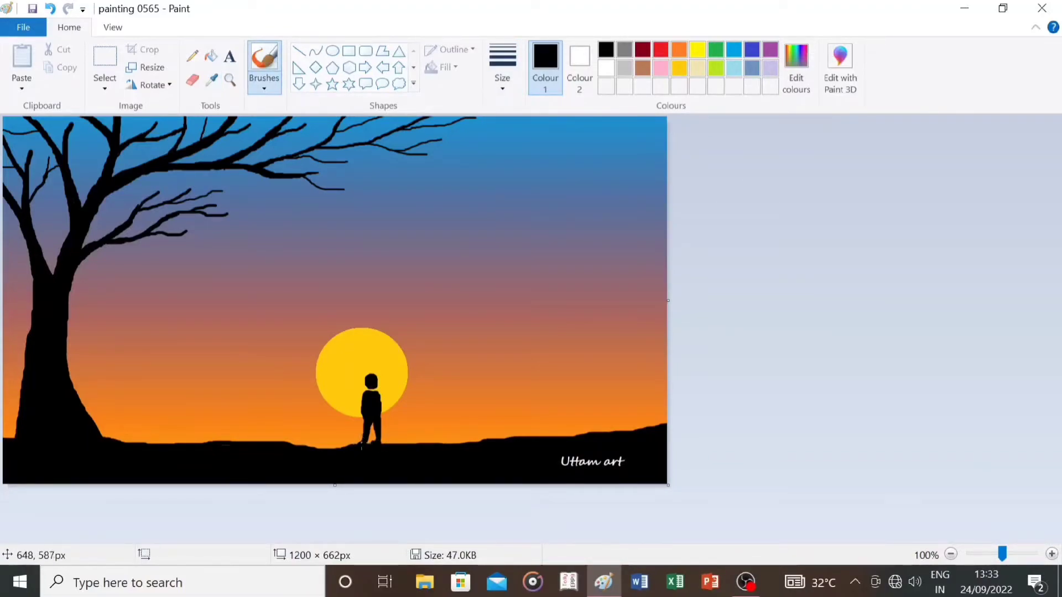
{"action": "left_click", "coordinate": [504, 87]}
{"action": "left_click", "coordinate": [524, 158]}
{"action": "left_click", "coordinate": [502, 77]}
{"action": "left_click", "coordinate": [540, 183]}
{"action": "left_click_drag", "start_coordinate": [368, 393], "coordinate": [355, 399]}
{"action": "key", "text": "ctrl+z"}
- Paint a smaller black child figure with head, torso and legs on the ground to the left of the adult
{"action": "left_click", "coordinate": [503, 83]}
{"action": "left_click", "coordinate": [525, 216]}
{"action": "left_click_drag", "start_coordinate": [339, 408], "coordinate": [342, 412]}
{"action": "key", "text": "super+space"}
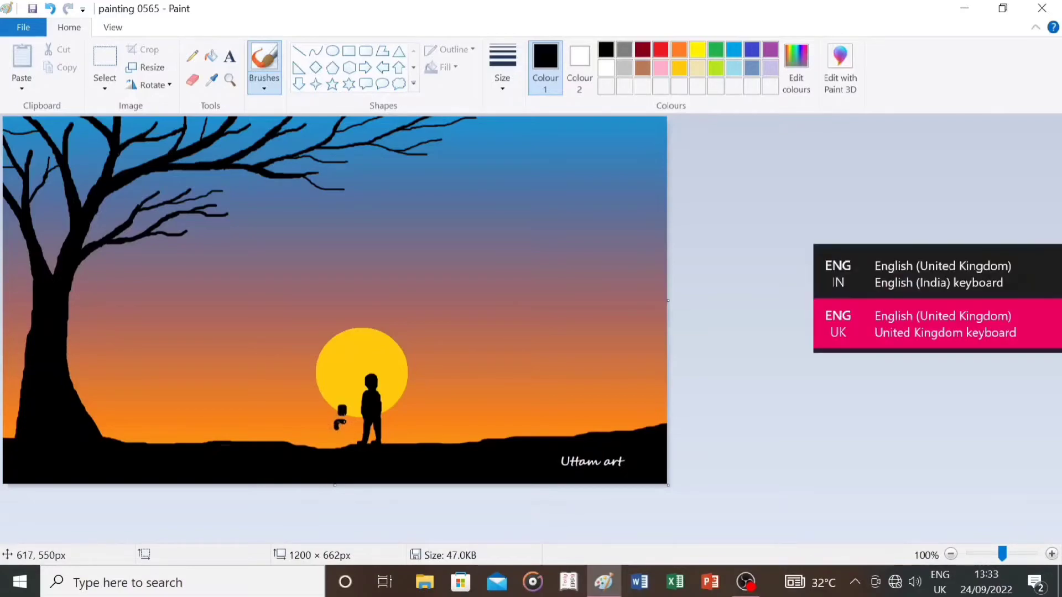
{"action": "key", "text": "ctrl+z"}
{"action": "left_click_drag", "start_coordinate": [341, 412], "coordinate": [338, 426]}
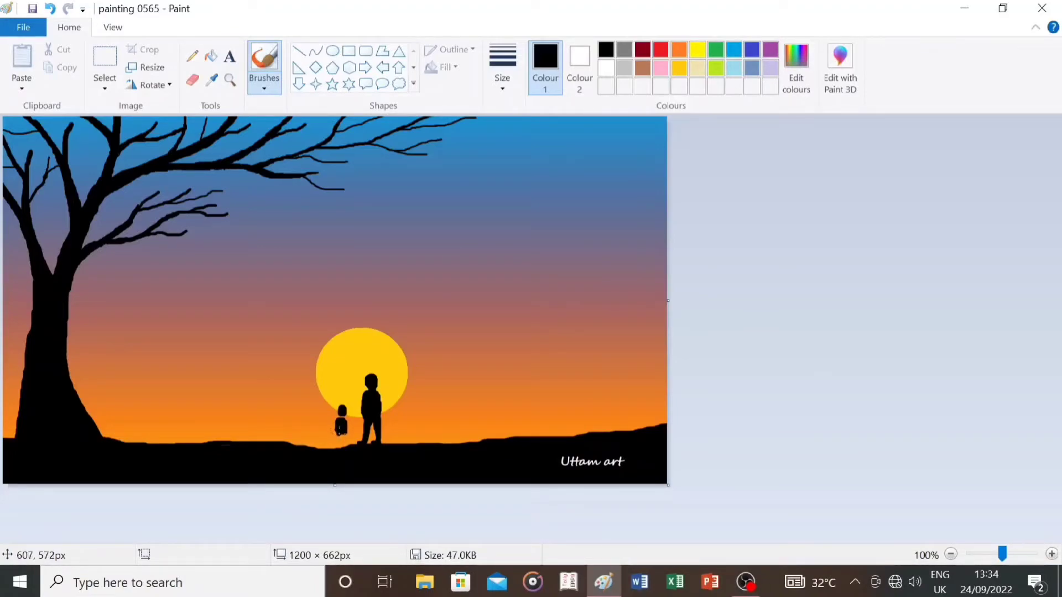
{"action": "key", "text": "alt+shift"}
{"action": "mouse_move", "coordinate": [339, 438]}
{"action": "left_mouse_down"}
{"action": "mouse_move", "coordinate": [342, 430]}
{"action": "mouse_move", "coordinate": [338, 449]}
{"action": "left_mouse_up"}
- With a thinner black brush, paint the child's arm reaching up toward the adult
{"action": "left_click", "coordinate": [502, 67]}
{"action": "left_click", "coordinate": [540, 179]}
{"action": "left_click_drag", "start_coordinate": [343, 422], "coordinate": [355, 419]}
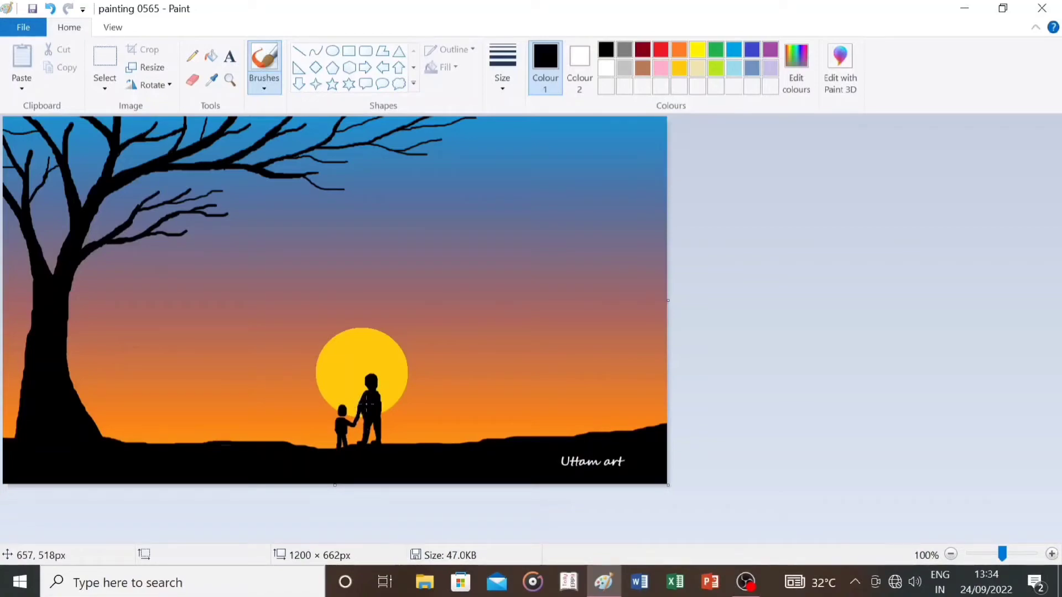
- Refine the adult's outline and paint the arm from the shoulder down to the child's hand, undoing stray strokes
{"action": "mouse_move", "coordinate": [380, 397]}
{"action": "left_mouse_down"}
{"action": "mouse_move", "coordinate": [384, 412]}
{"action": "mouse_move", "coordinate": [382, 402]}
{"action": "left_mouse_up"}
{"action": "key", "text": "ctrl+z"}
{"action": "left_click_drag", "start_coordinate": [378, 396], "coordinate": [386, 412]}
{"action": "key", "text": "ctrl+z"}
{"action": "key", "text": "alt+shift"}
{"action": "key", "text": "ctrl+z"}
{"action": "left_click_drag", "start_coordinate": [364, 394], "coordinate": [359, 414]}
- Draw short black grass blades on the ground just right of the tree trunk with the Pencil at its second-thinnest size
{"action": "left_click", "coordinate": [502, 66]}
{"action": "left_click", "coordinate": [518, 190]}
{"action": "left_click", "coordinate": [191, 56]}
{"action": "left_click", "coordinate": [502, 67]}
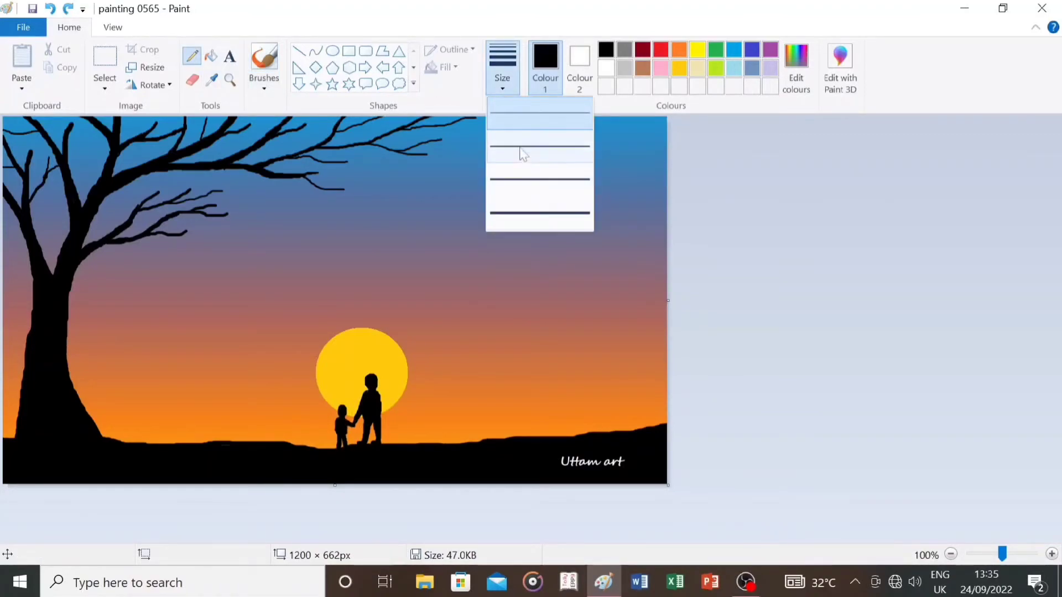
{"action": "left_click", "coordinate": [520, 149]}
{"action": "left_click_drag", "start_coordinate": [124, 444], "coordinate": [130, 433]}
{"action": "left_click_drag", "start_coordinate": [140, 445], "coordinate": [140, 440]}
{"action": "left_click_drag", "start_coordinate": [148, 445], "coordinate": [151, 434]}
{"action": "mouse_move", "coordinate": [159, 444]}
{"action": "left_mouse_down"}
{"action": "mouse_move", "coordinate": [159, 434]}
{"action": "mouse_move", "coordinate": [131, 430]}
{"action": "left_mouse_up"}
- Add more black grass blades close to both sides of the tree's base with the Pencil
{"action": "left_click_drag", "start_coordinate": [123, 442], "coordinate": [108, 423]}
{"action": "left_click_drag", "start_coordinate": [104, 442], "coordinate": [121, 428]}
{"action": "left_click_drag", "start_coordinate": [8, 440], "coordinate": [10, 431]}
{"action": "left_click_drag", "start_coordinate": [14, 440], "coordinate": [14, 432]}
{"action": "left_click_drag", "start_coordinate": [160, 445], "coordinate": [172, 430]}
- Draw fine black grass blades on the ground between the tree's base and the child with the Pencil at its thinnest size
{"action": "left_click", "coordinate": [500, 88]}
{"action": "left_click", "coordinate": [505, 114]}
{"action": "left_click_drag", "start_coordinate": [175, 445], "coordinate": [187, 433]}
{"action": "left_click_drag", "start_coordinate": [192, 444], "coordinate": [206, 435]}
{"action": "left_click_drag", "start_coordinate": [210, 443], "coordinate": [248, 433]}
{"action": "left_click_drag", "start_coordinate": [253, 442], "coordinate": [302, 439]}
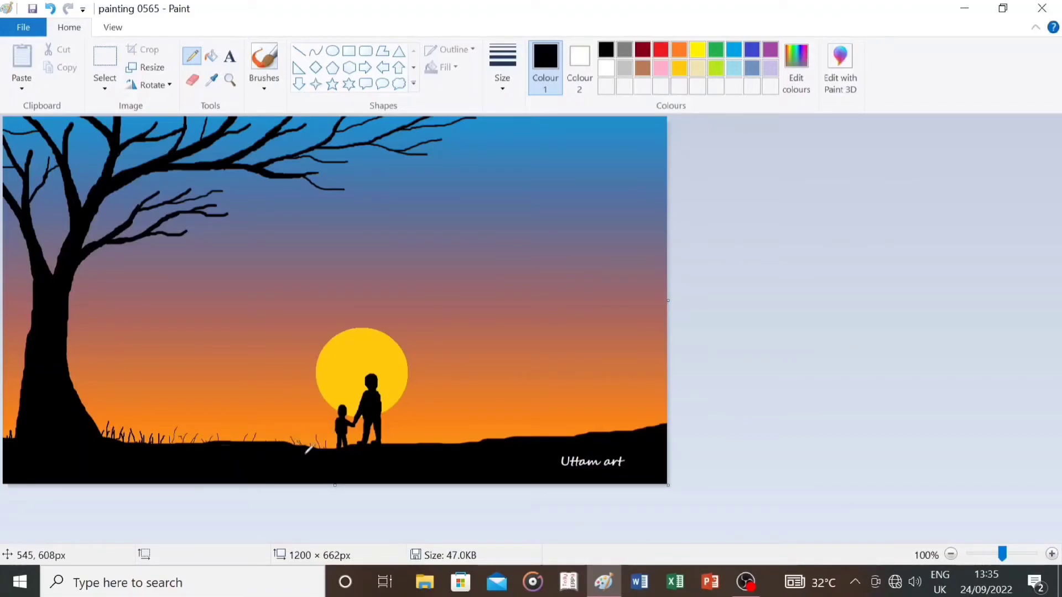
{"action": "left_click_drag", "start_coordinate": [227, 442], "coordinate": [230, 429]}
{"action": "left_click_drag", "start_coordinate": [233, 441], "coordinate": [236, 428]}
- Draw slanted black grass blades along the ground from the adult to the picture's right edge
{"action": "mouse_move", "coordinate": [401, 439]}
{"action": "left_mouse_down"}
{"action": "mouse_move", "coordinate": [433, 460]}
{"action": "mouse_move", "coordinate": [455, 439]}
{"action": "left_mouse_up"}
{"action": "left_click_drag", "start_coordinate": [467, 442], "coordinate": [471, 430]}
{"action": "left_click_drag", "start_coordinate": [472, 431], "coordinate": [472, 441]}
{"action": "mouse_move", "coordinate": [644, 426]}
{"action": "left_mouse_down"}
{"action": "mouse_move", "coordinate": [641, 413]}
{"action": "mouse_move", "coordinate": [652, 415]}
{"action": "left_mouse_up"}
{"action": "mouse_move", "coordinate": [658, 425]}
{"action": "left_mouse_down"}
{"action": "mouse_move", "coordinate": [634, 436]}
{"action": "mouse_move", "coordinate": [619, 417]}
{"action": "left_mouse_up"}
{"action": "mouse_move", "coordinate": [623, 430]}
{"action": "left_mouse_down"}
{"action": "mouse_move", "coordinate": [586, 431]}
{"action": "mouse_move", "coordinate": [598, 428]}
{"action": "mouse_move", "coordinate": [570, 437]}
{"action": "mouse_move", "coordinate": [581, 437]}
{"action": "mouse_move", "coordinate": [575, 425]}
{"action": "mouse_move", "coordinate": [552, 442]}
{"action": "mouse_move", "coordinate": [535, 422]}
{"action": "left_mouse_up"}
{"action": "mouse_move", "coordinate": [498, 438]}
{"action": "left_mouse_down"}
{"action": "mouse_move", "coordinate": [529, 431]}
{"action": "mouse_move", "coordinate": [519, 442]}
{"action": "mouse_move", "coordinate": [439, 433]}
{"action": "mouse_move", "coordinate": [437, 445]}
{"action": "mouse_move", "coordinate": [480, 431]}
{"action": "left_mouse_up"}
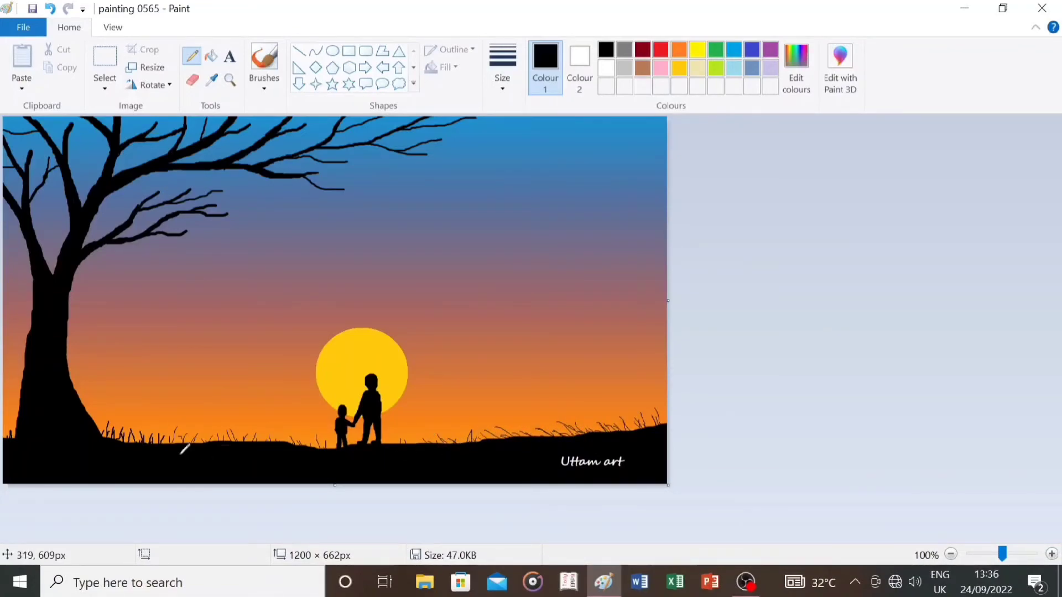
- With a light grey textured brush at its third size, paint a highlight up the trunk's right edge and onto the lowest right branch
{"action": "left_click", "coordinate": [264, 84]}
{"action": "left_click", "coordinate": [364, 147]}
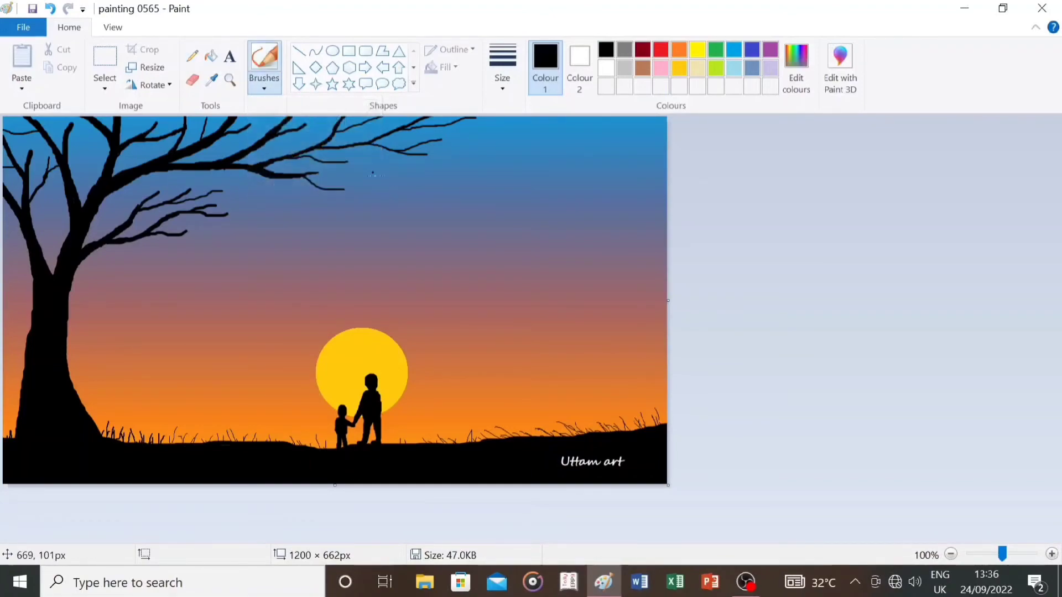
{"action": "left_click", "coordinate": [630, 68]}
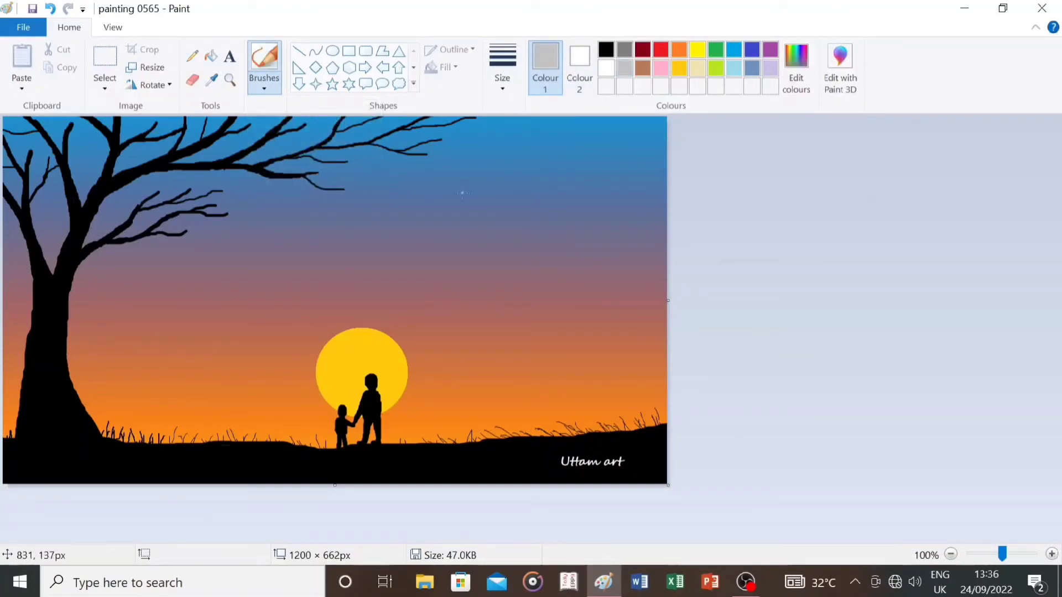
{"action": "left_click", "coordinate": [503, 83]}
{"action": "left_click", "coordinate": [520, 178]}
{"action": "mouse_move", "coordinate": [71, 271]}
{"action": "left_mouse_down"}
{"action": "mouse_move", "coordinate": [66, 362]}
{"action": "mouse_move", "coordinate": [98, 436]}
{"action": "mouse_move", "coordinate": [85, 414]}
{"action": "mouse_move", "coordinate": [103, 437]}
{"action": "left_mouse_up"}
{"action": "mouse_move", "coordinate": [70, 271]}
{"action": "left_mouse_down"}
{"action": "mouse_move", "coordinate": [125, 223]}
{"action": "mouse_move", "coordinate": [109, 241]}
{"action": "left_mouse_up"}
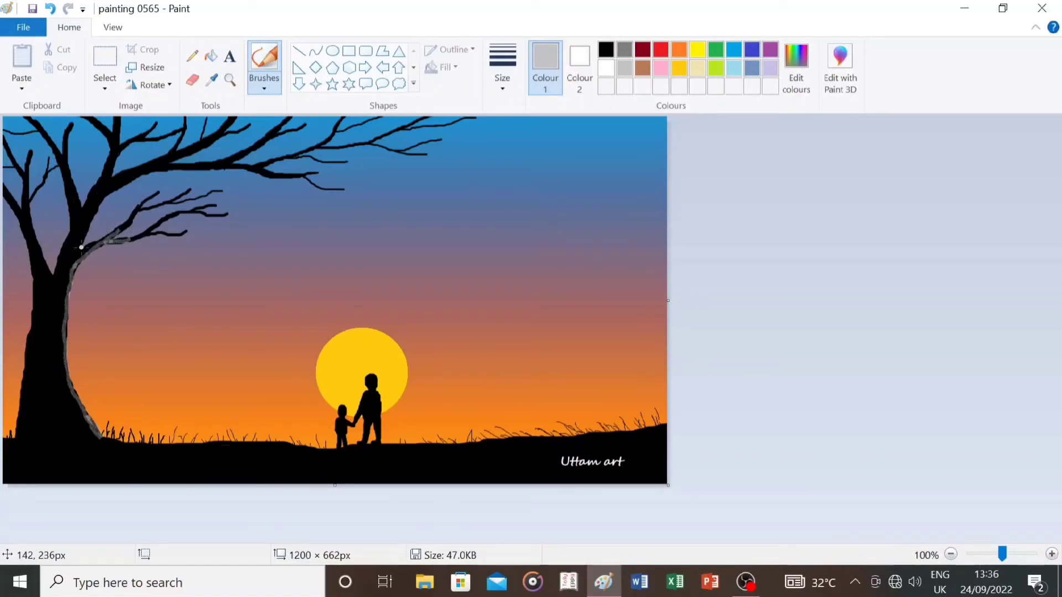
{"action": "mouse_move", "coordinate": [82, 247]}
{"action": "left_mouse_down"}
{"action": "mouse_move", "coordinate": [104, 193]}
{"action": "mouse_move", "coordinate": [131, 178]}
{"action": "mouse_move", "coordinate": [212, 171]}
{"action": "left_mouse_up"}
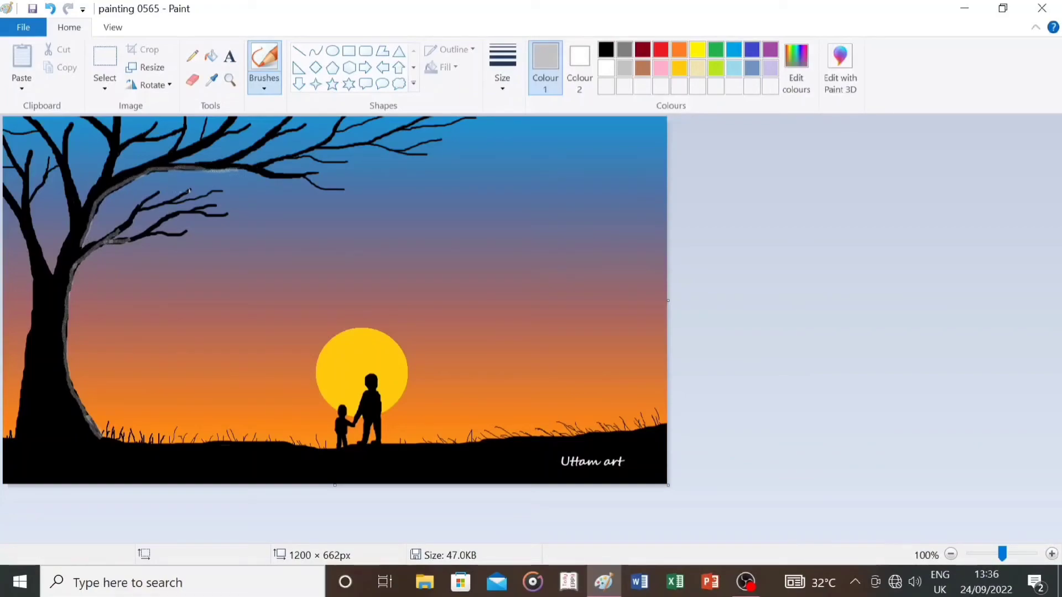
{"action": "key", "text": "ctrl+z"}
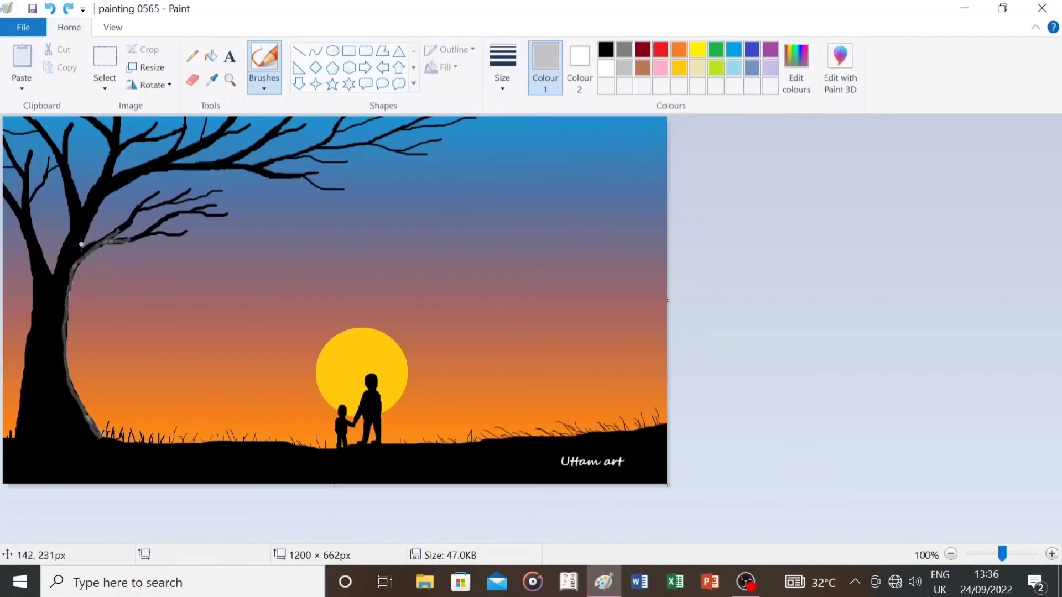
{"action": "key", "text": "ctrl+z"}
- Paint light grey highlights along the underside of the large right branch, its upper offshoots and the tree's left and central limbs
{"action": "mouse_move", "coordinate": [125, 182]}
{"action": "left_mouse_down"}
{"action": "mouse_move", "coordinate": [98, 201]}
{"action": "mouse_move", "coordinate": [80, 251]}
{"action": "left_mouse_up"}
{"action": "mouse_move", "coordinate": [124, 182]}
{"action": "left_mouse_down"}
{"action": "mouse_move", "coordinate": [171, 168]}
{"action": "mouse_move", "coordinate": [275, 175]}
{"action": "left_mouse_up"}
{"action": "left_click_drag", "start_coordinate": [173, 160], "coordinate": [239, 116]}
{"action": "left_click_drag", "start_coordinate": [239, 160], "coordinate": [291, 113]}
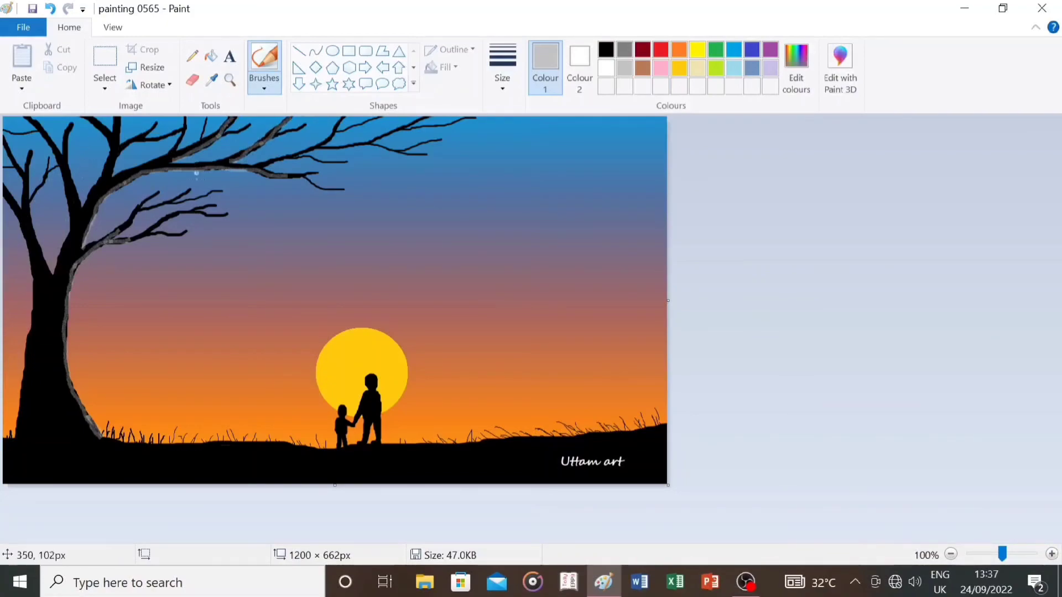
{"action": "mouse_move", "coordinate": [53, 275]}
{"action": "left_mouse_down"}
{"action": "mouse_move", "coordinate": [30, 219]}
{"action": "mouse_move", "coordinate": [74, 174]}
{"action": "mouse_move", "coordinate": [65, 159]}
{"action": "left_mouse_up"}
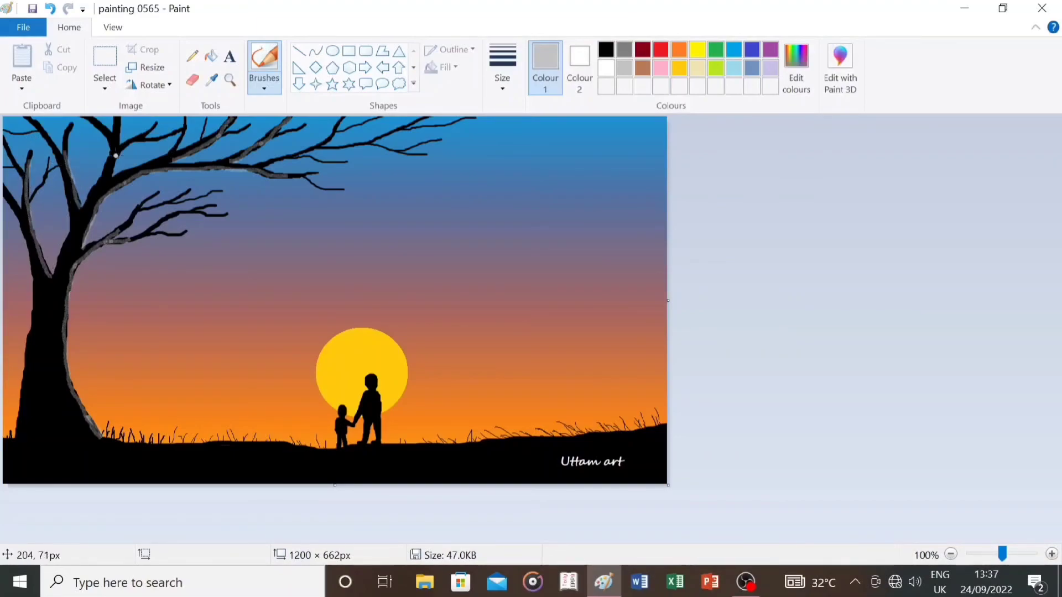
{"action": "left_click_drag", "start_coordinate": [118, 119], "coordinate": [111, 189]}
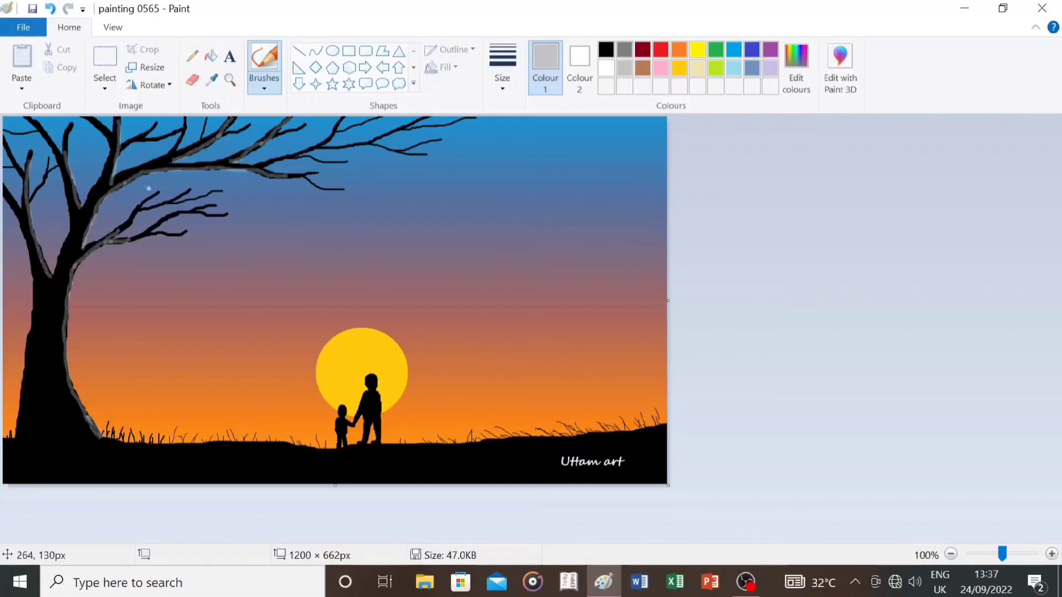